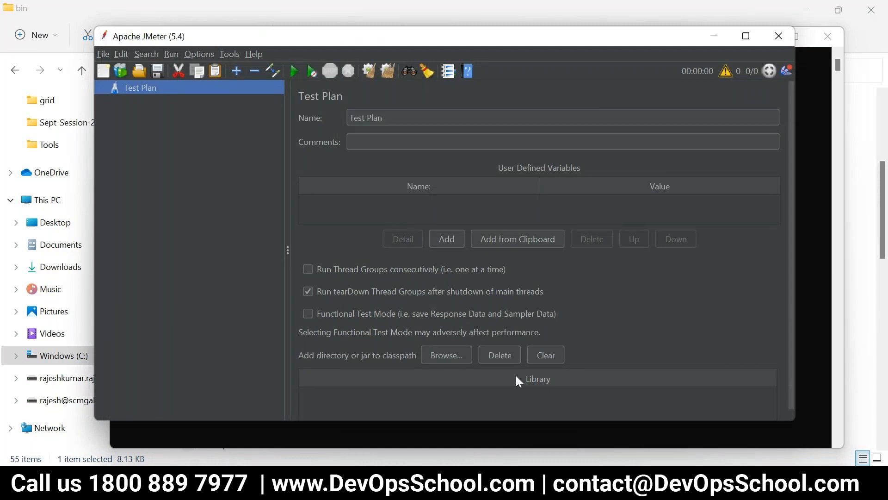
# Switch to the 3.introducing-jmeter-slides PowerPoint deck, go through the slide show to the "Configuring Plugins" slide and leave the show.
pyautogui.click(450, 483)
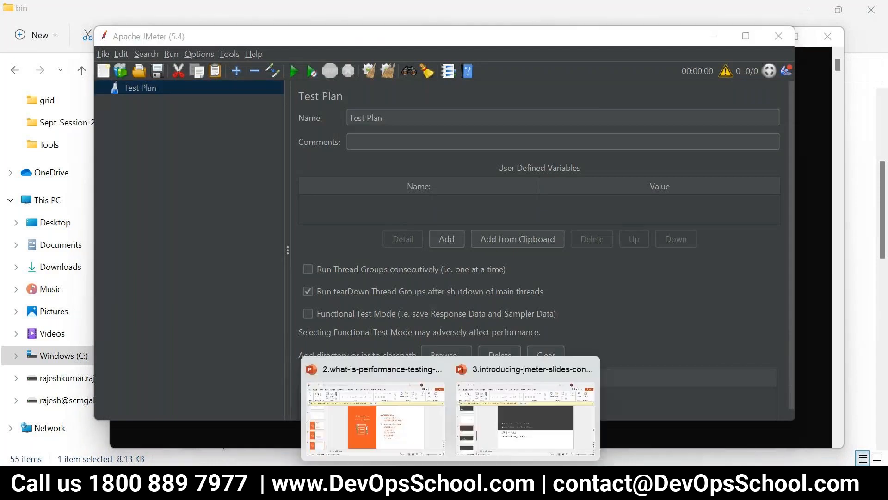
pyautogui.click(533, 429)
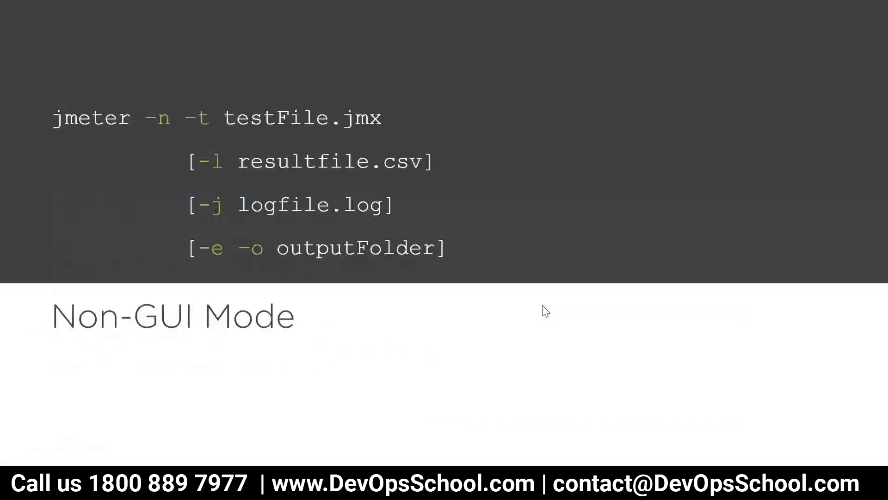
pyautogui.click(543, 305)
pyautogui.click(546, 311)
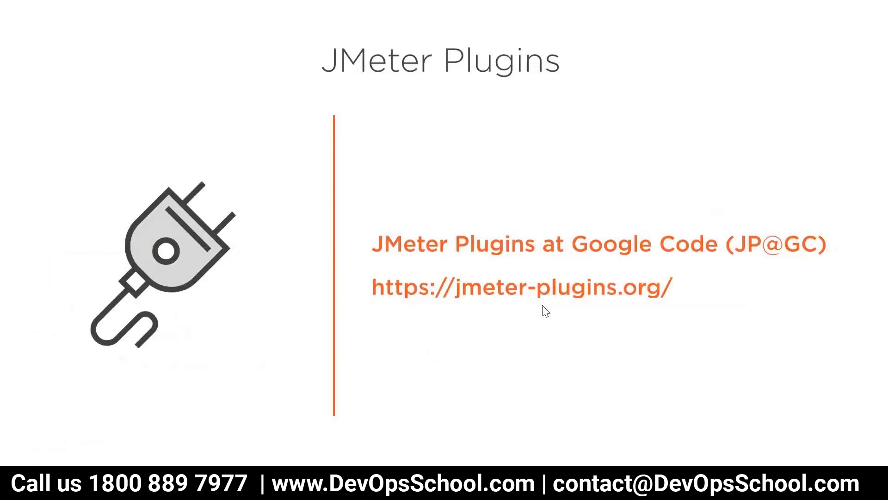
pyautogui.press('Left')
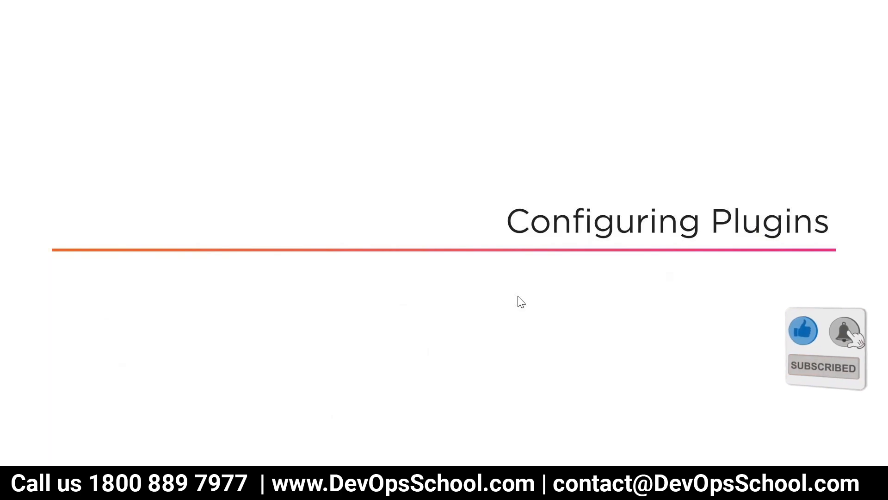
pyautogui.press('Escape')
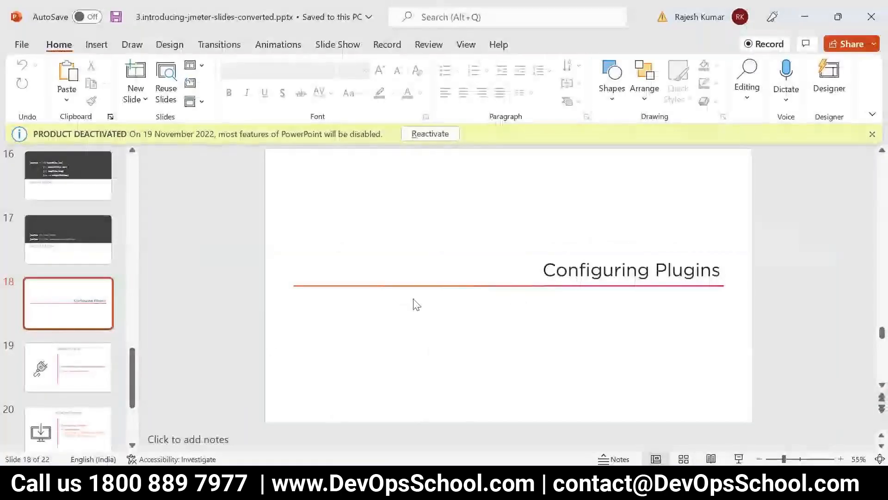
# Present the deck from the "Configuring Plugins" slide, advance to "JMeter Plugins" and end the slide show.
pyautogui.click(739, 459)
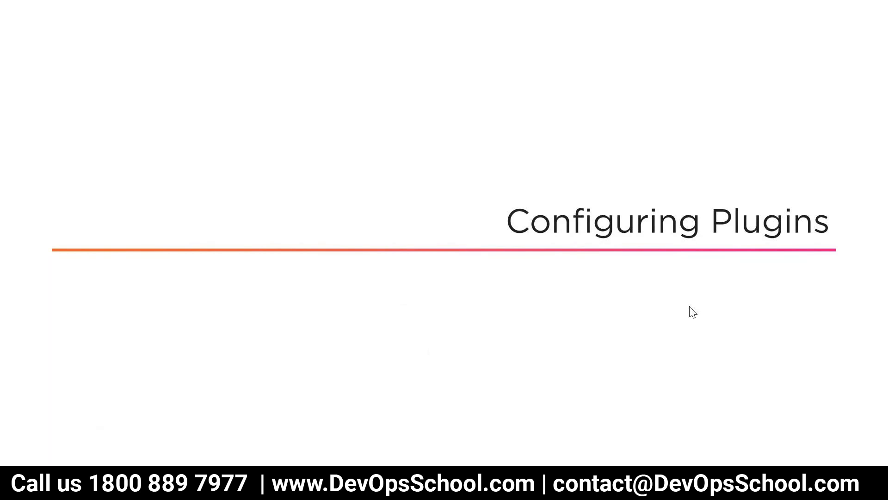
pyautogui.click(488, 291)
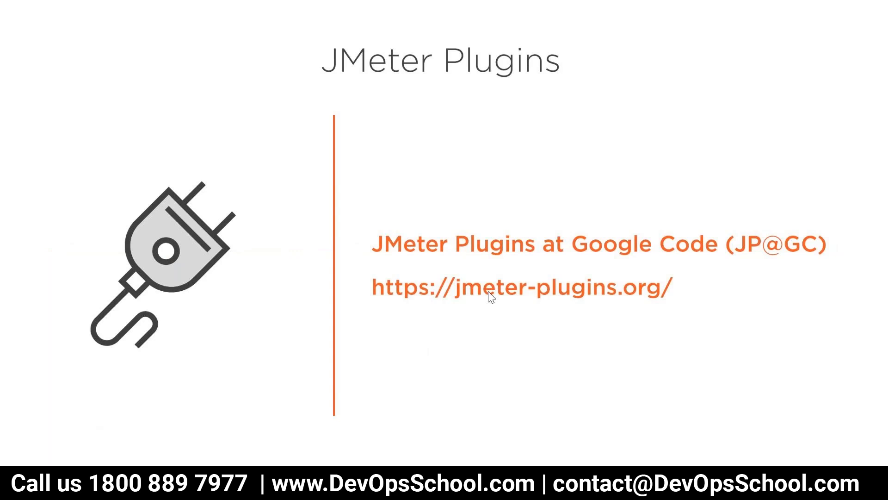
pyautogui.press('Escape')
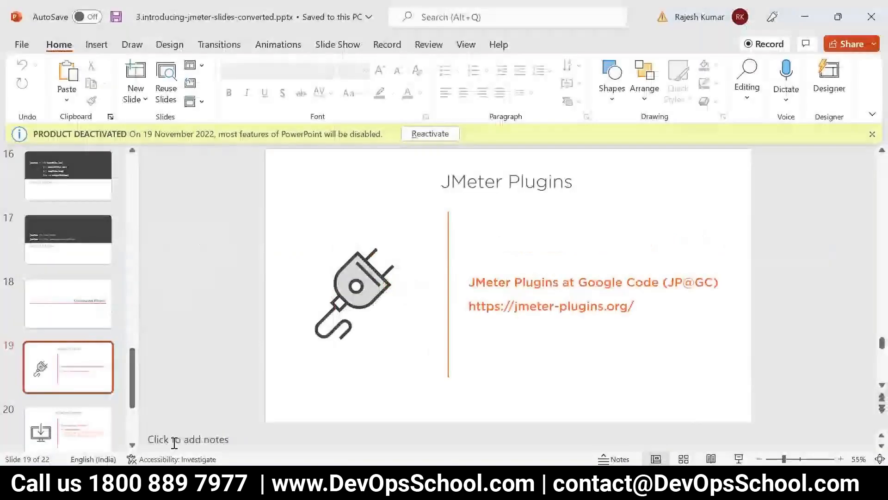
# Switch to the Chrome incognito window, search the web for "jmeter plugins" in a new tab and open jmeter-plugins.org.
pyautogui.click(206, 482)
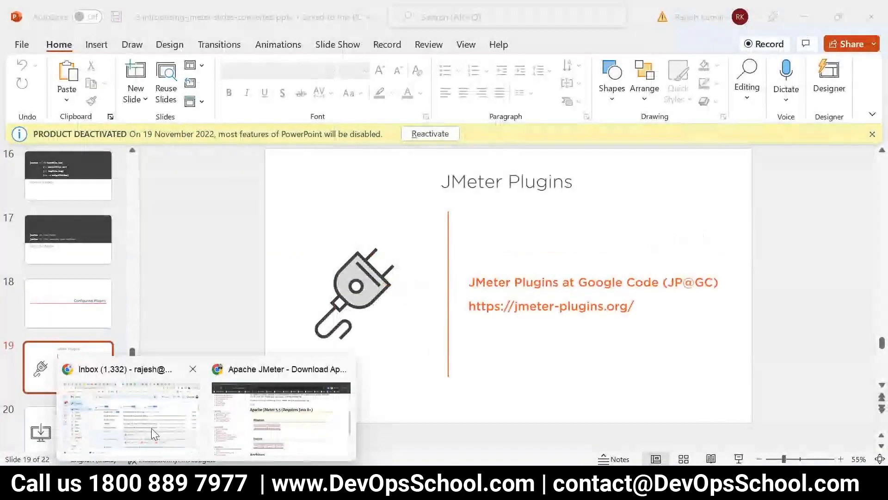
pyautogui.click(240, 429)
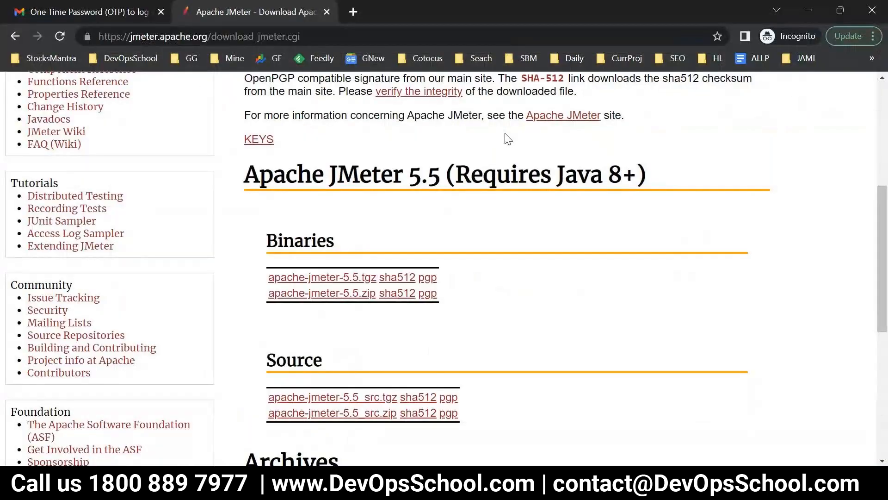
pyautogui.click(354, 12)
pyautogui.write('jmeter')
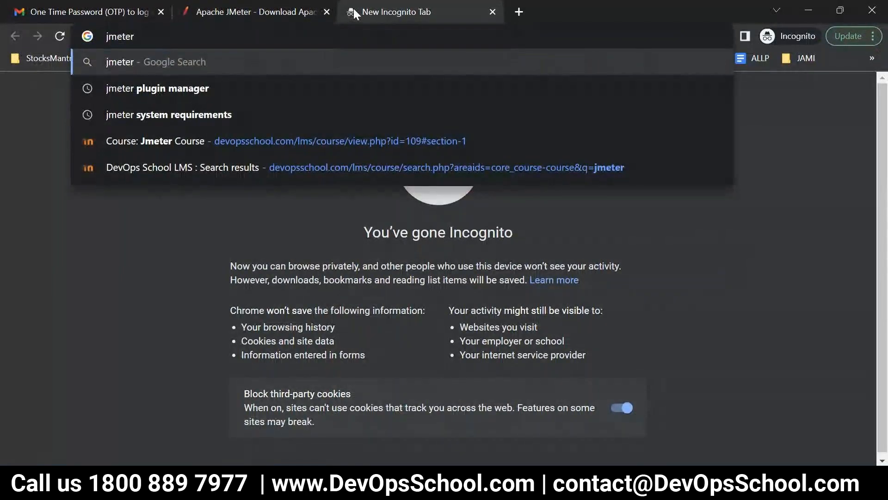
pyautogui.write(' plugins')
pyautogui.press('Return')
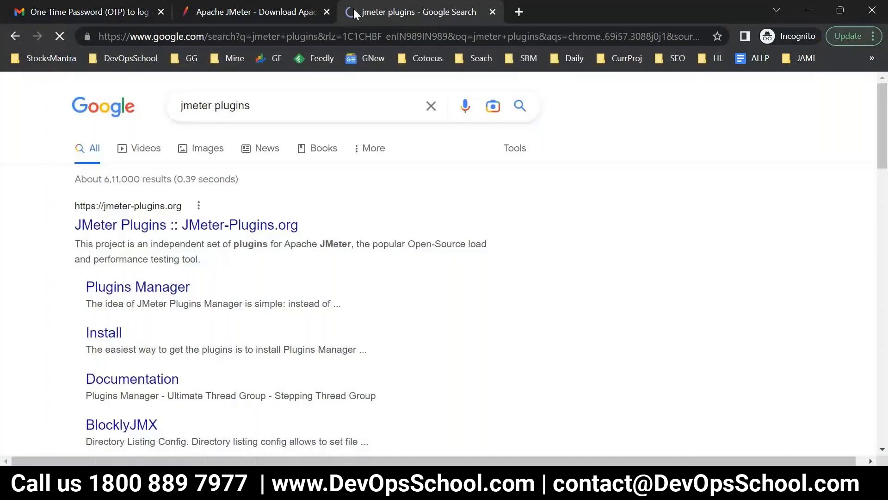
pyautogui.click(148, 207)
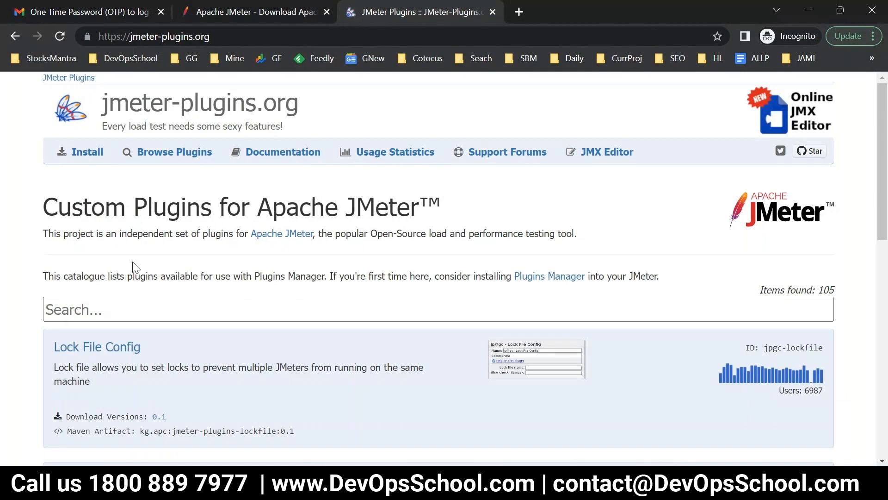
# Look through the plugin catalogue on the jmeter-plugins.org home page, including the "more plugins" link at its end.
pyautogui.scroll(-4, 278, 333)
pyautogui.scroll(4, 283, 348)
pyautogui.scroll(-15, 343, 340)
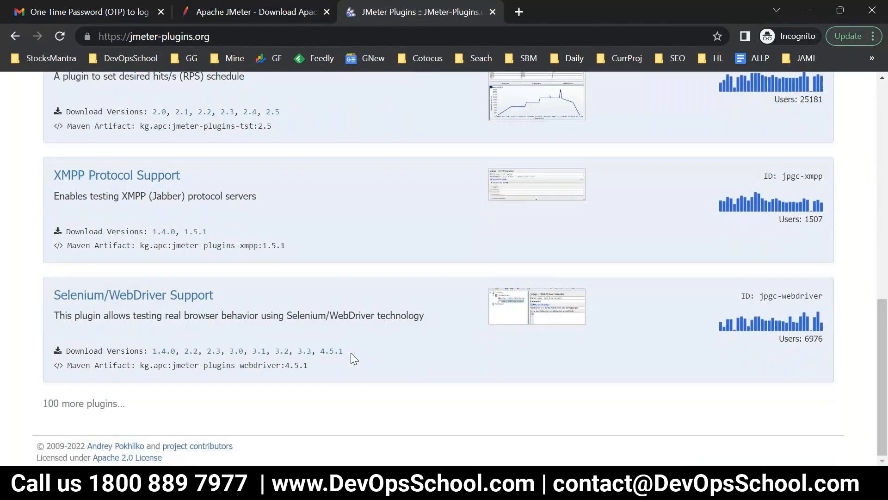
pyautogui.moveTo(184, 410); pyautogui.dragTo(49, 403)
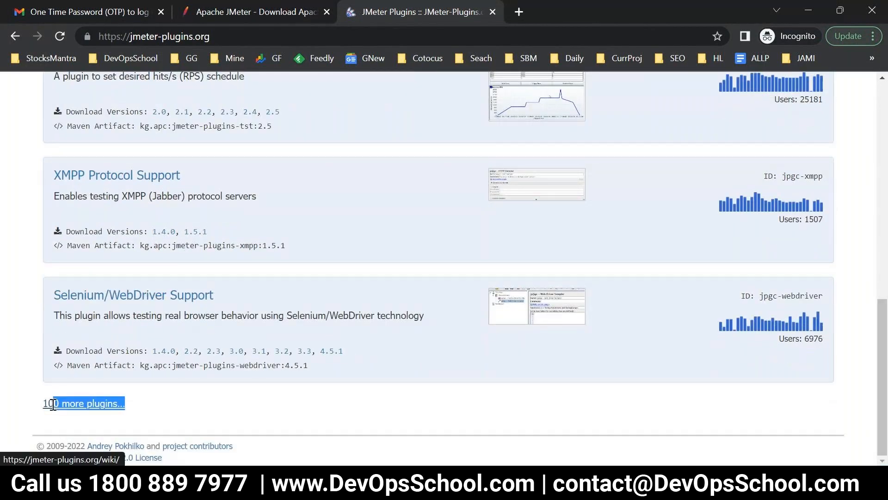
pyautogui.scroll(1, 393, 314)
pyautogui.scroll(15, 393, 314)
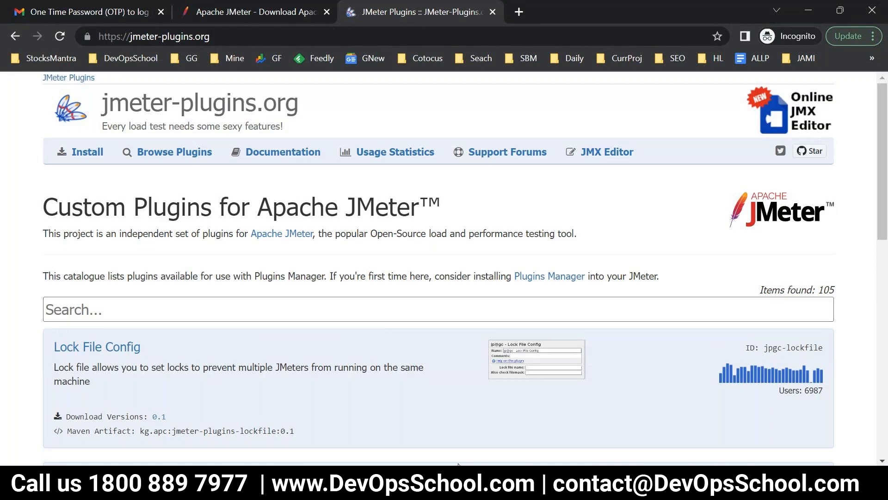
# Switch to Apache JMeter and check its options for the Plugins Manager entry.
pyautogui.click(361, 483)
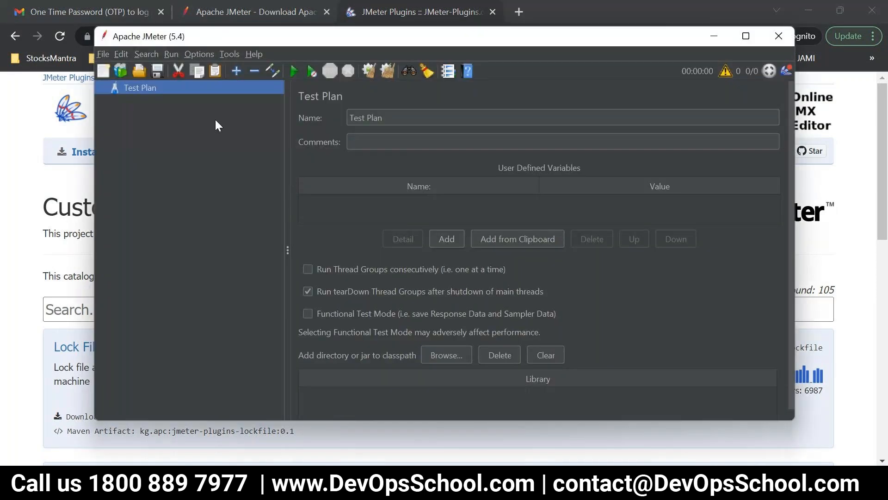
pyautogui.click(200, 54)
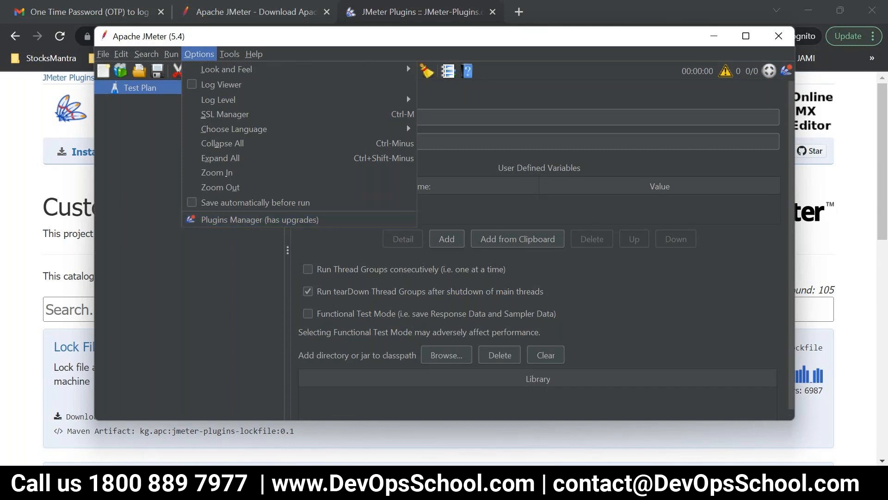
# Switch back to Chrome and open the Plugins Manager documentation page linked from the catalogue introduction.
pyautogui.click(206, 483)
pyautogui.click(262, 437)
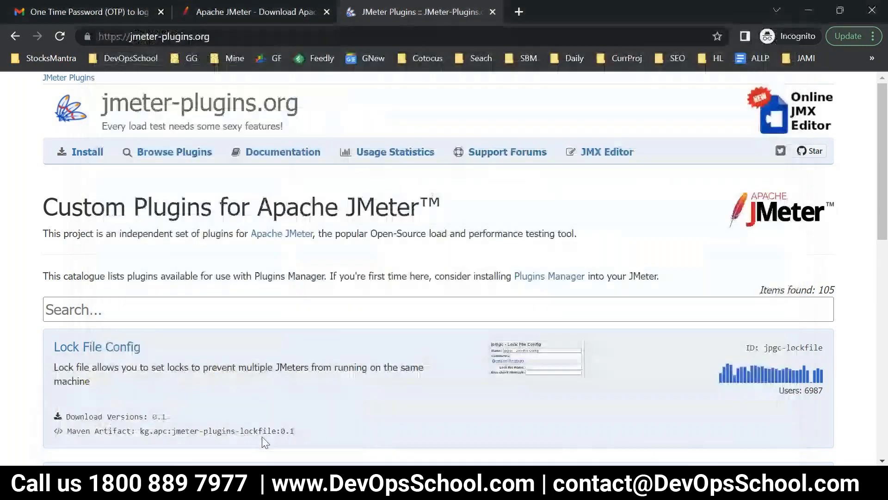
pyautogui.moveTo(595, 276); pyautogui.dragTo(514, 271)
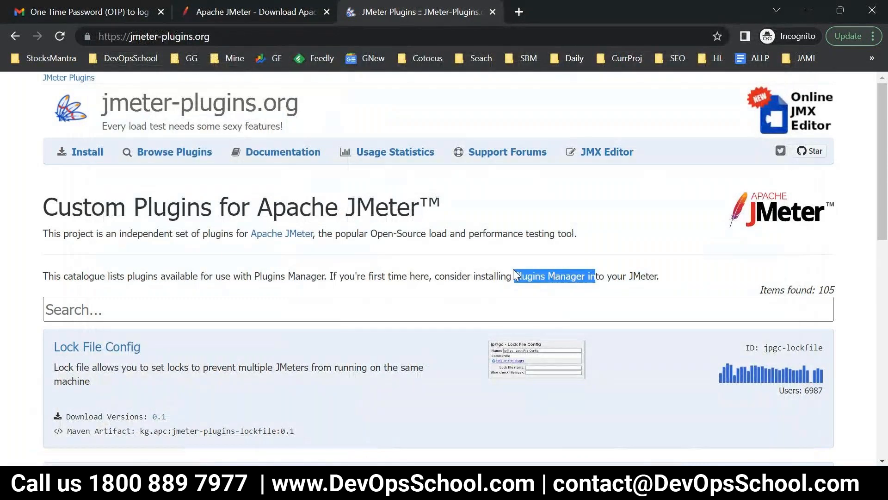
pyautogui.click(539, 283)
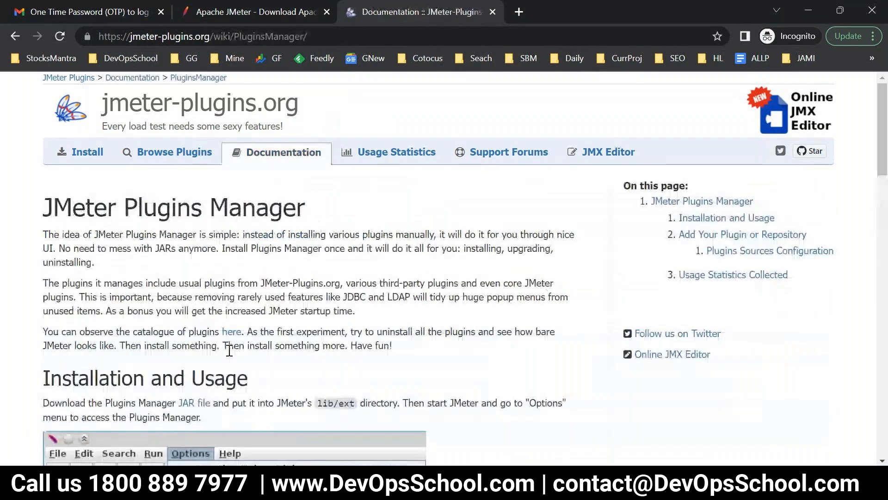
# Check the file name offered when saving the Plugins Manager JAR file, and cancel the save.
pyautogui.rightClick(188, 403)
pyautogui.click(206, 356)
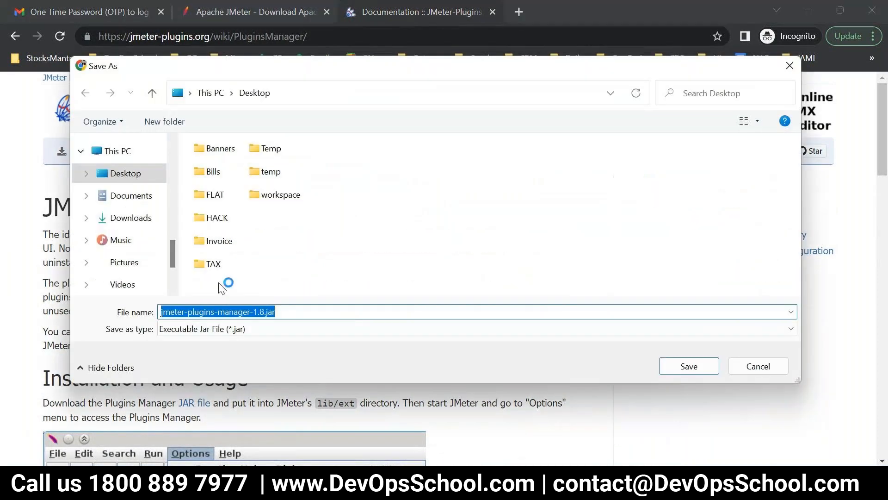
pyautogui.click(287, 317)
pyautogui.moveTo(282, 311); pyautogui.dragTo(160, 312)
pyautogui.click(751, 370)
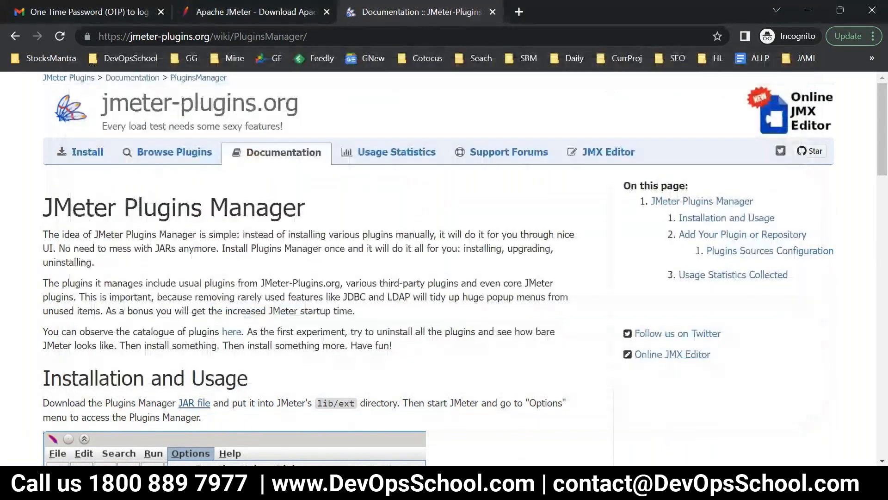
# Switch to File Explorer, open the lib folder of apache-jmeter-5.4 and look through its JAR files.
pyautogui.click(160, 481)
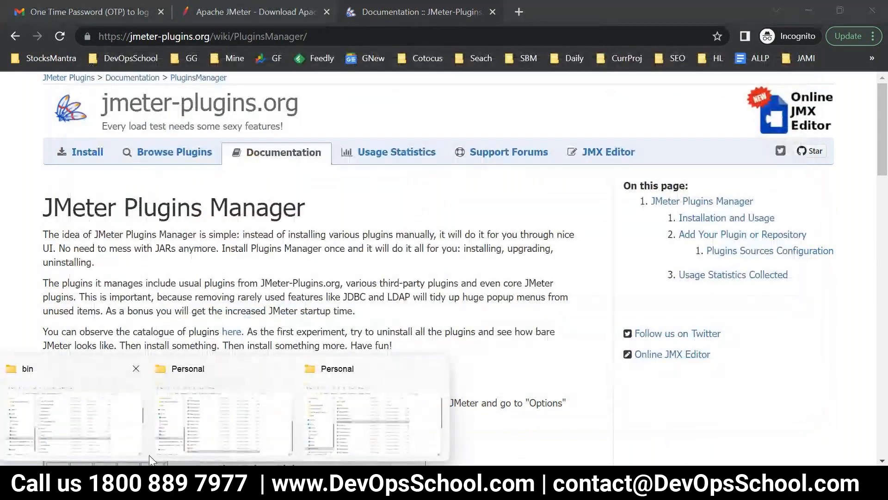
pyautogui.click(80, 425)
pyautogui.click(298, 70)
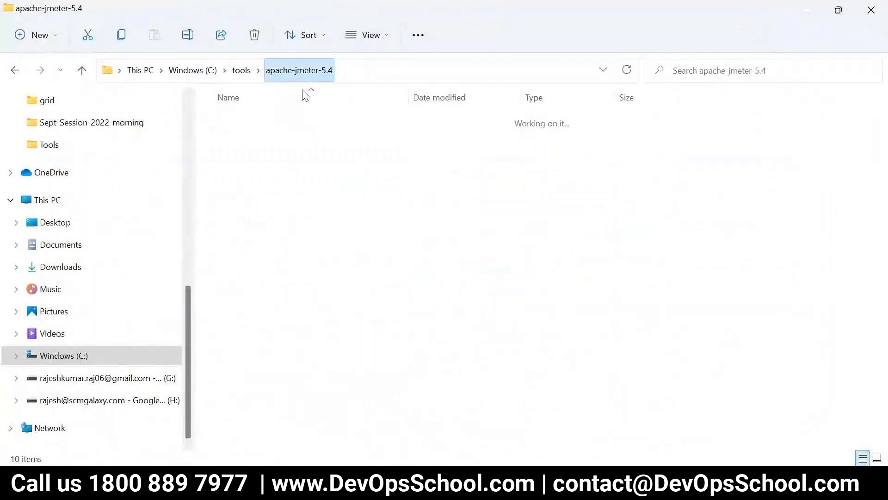
pyautogui.doubleClick(236, 207)
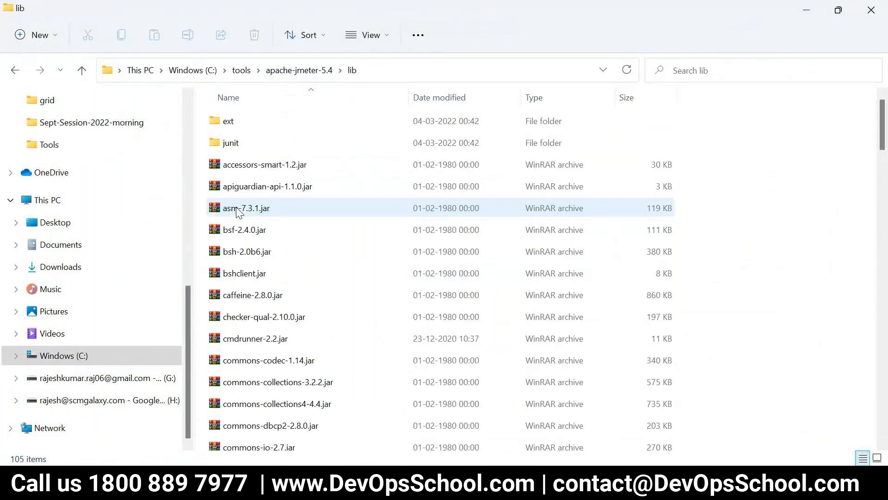
pyautogui.scroll(-5, 337, 359)
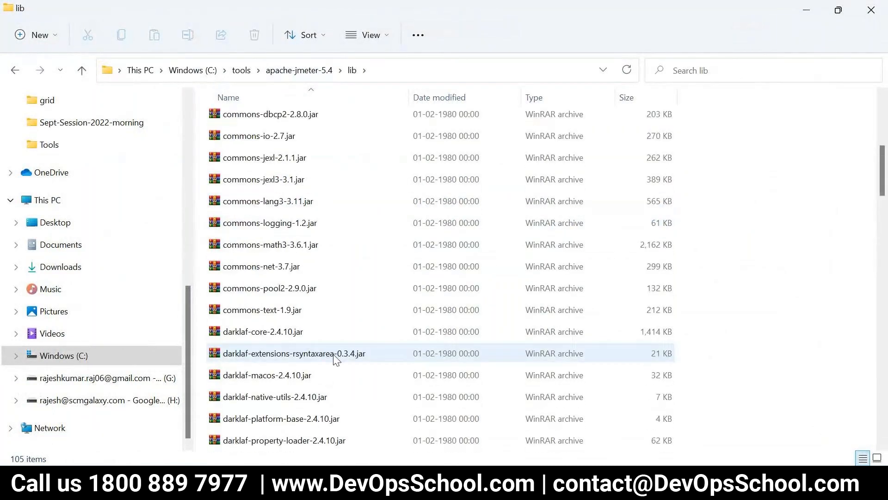
pyautogui.scroll(-5, 342, 393)
pyautogui.scroll(5, 350, 430)
pyautogui.scroll(5, 352, 407)
# Open the ext folder inside lib and select jmeter-plugins-manager-1.6.jar.
pyautogui.doubleClick(229, 119)
pyautogui.scroll(-3, 369, 334)
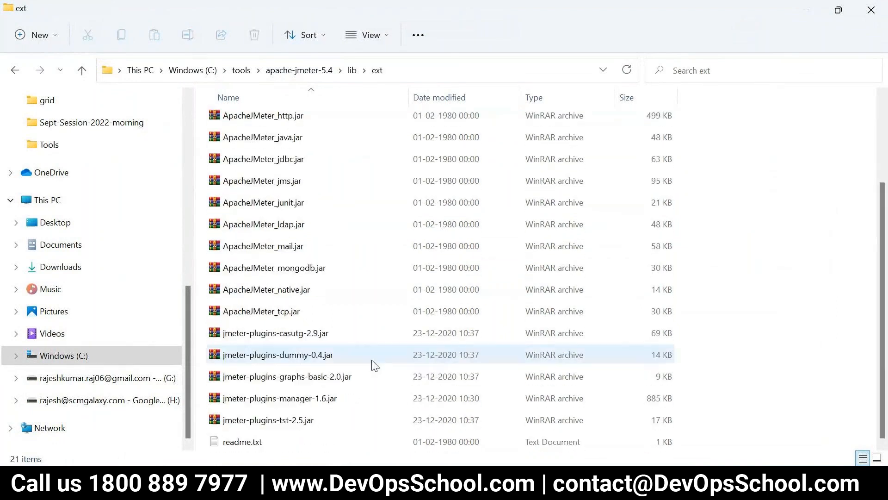
pyautogui.click(287, 398)
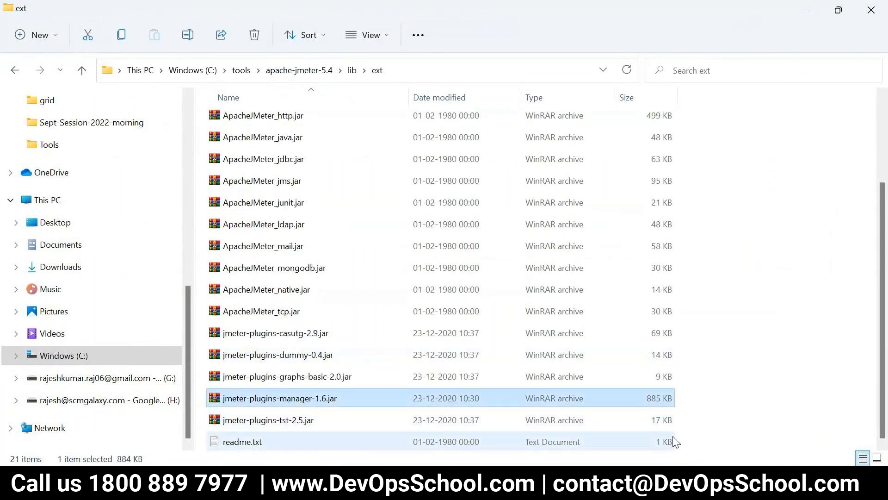
# Switch to Apache JMeter and open the Plugins Manager.
pyautogui.click(439, 70)
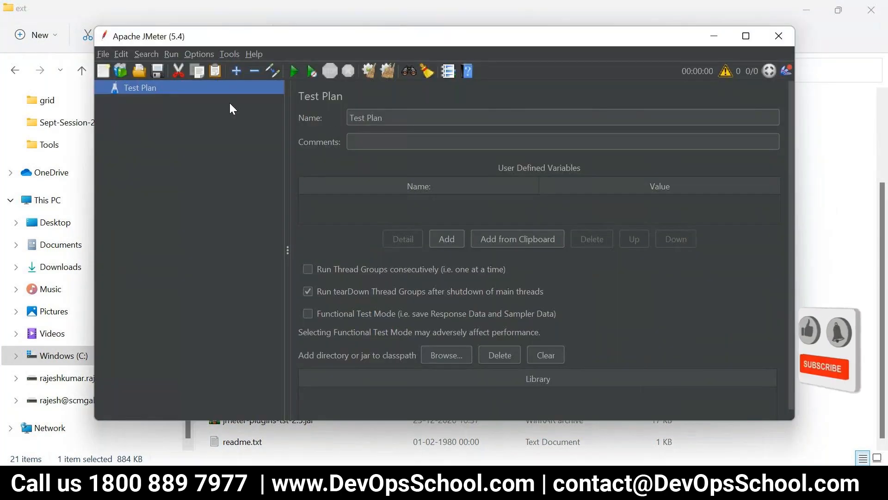
pyautogui.click(202, 54)
pyautogui.click(235, 219)
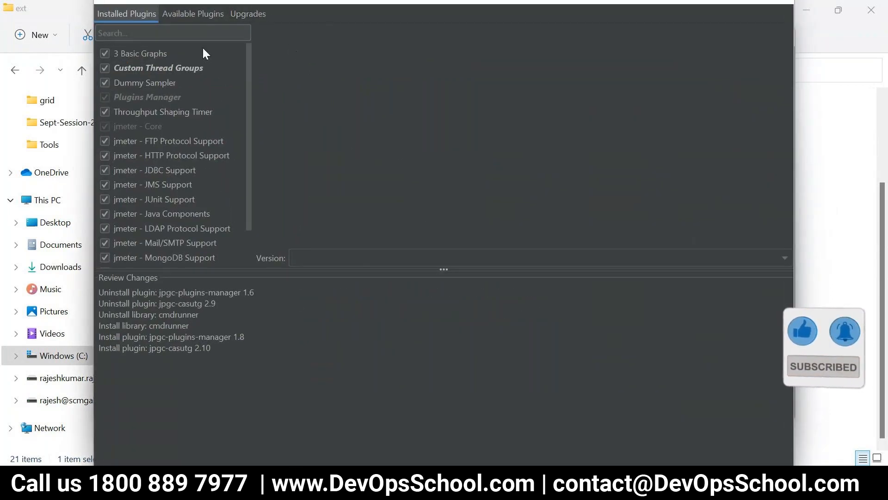
# Show the available plugins, bring the Plugins Manager window fully into view and browse the plugin list.
pyautogui.click(178, 19)
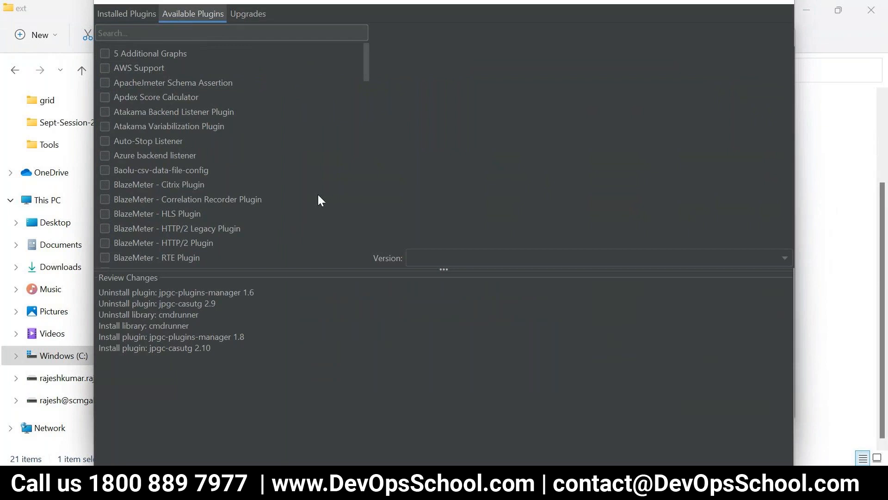
pyautogui.moveTo(795, 50); pyautogui.dragTo(790, 50)
pyautogui.moveTo(557, 27); pyautogui.dragTo(618, 22)
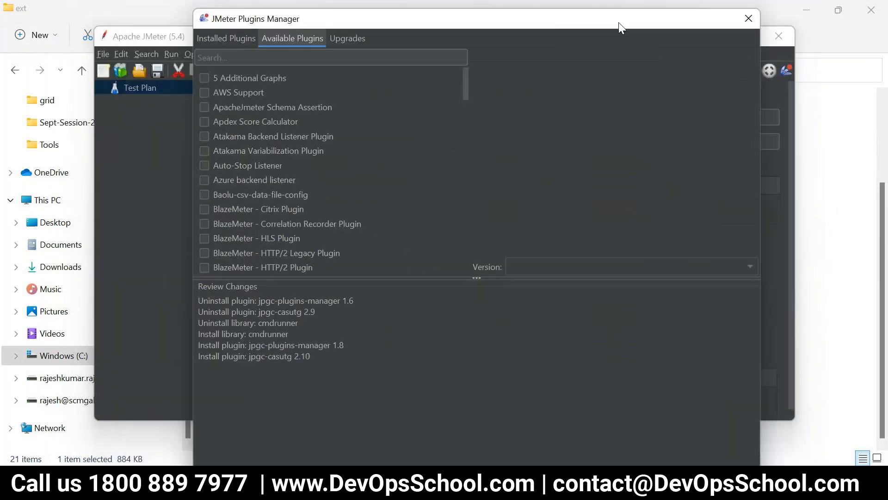
pyautogui.scroll(-15, 390, 138)
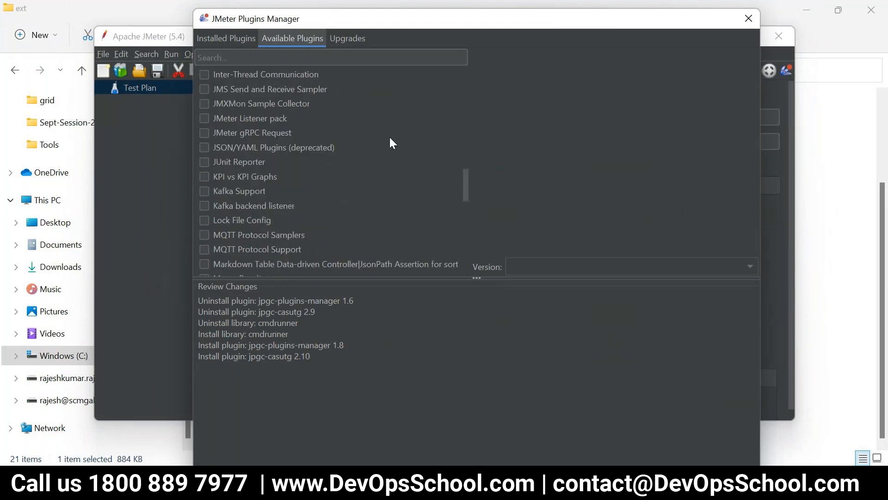
pyautogui.scroll(-5, 390, 138)
pyautogui.scroll(20, 390, 137)
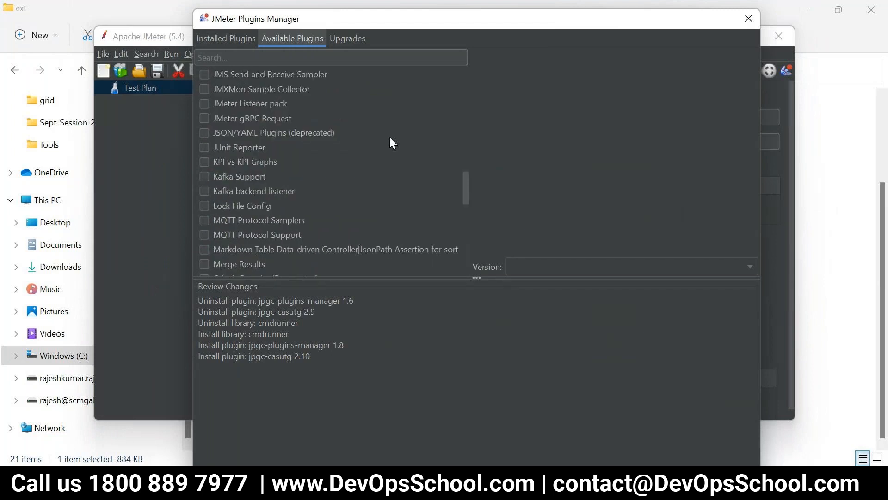
# Mark 5 Additional Graphs, AWS Support and ApacheJmeter Schema Assertion for installation, and show the list of installed plugins.
pyautogui.scroll(10, 389, 138)
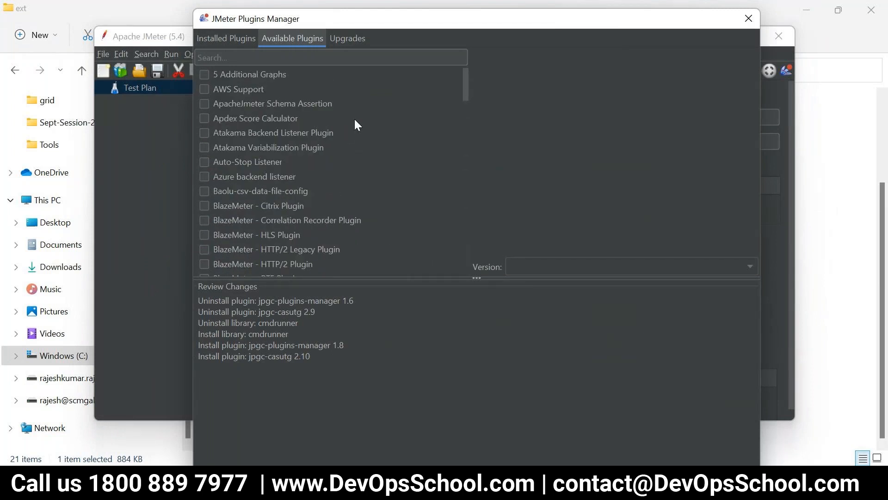
pyautogui.click(206, 75)
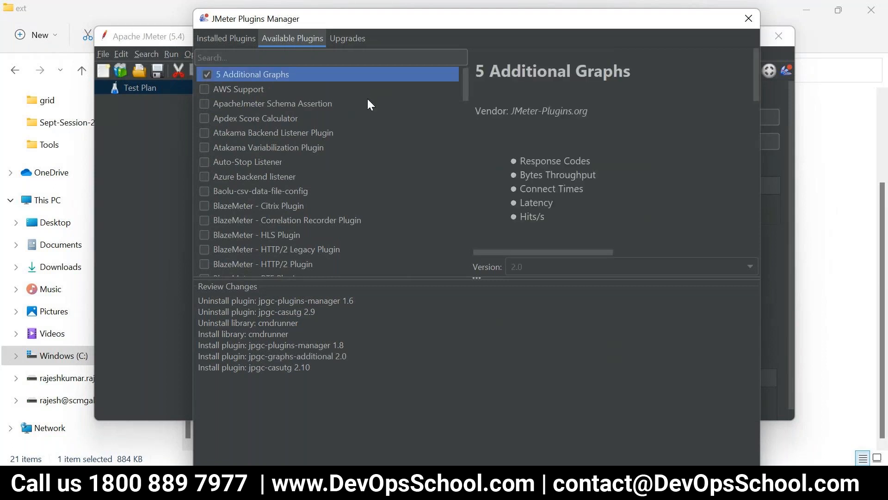
pyautogui.click(207, 105)
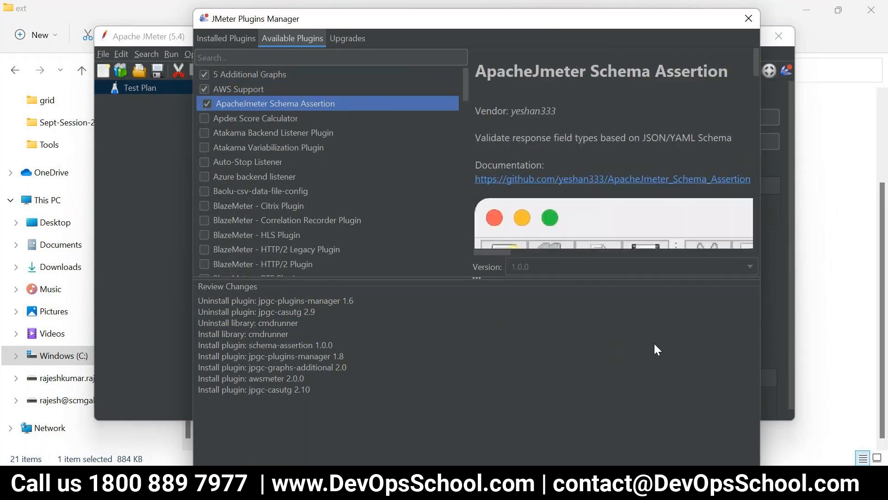
pyautogui.moveTo(518, 21)
pyautogui.mouseDown()
pyautogui.moveTo(523, 75)
pyautogui.moveTo(523, 31)
pyautogui.mouseUp()
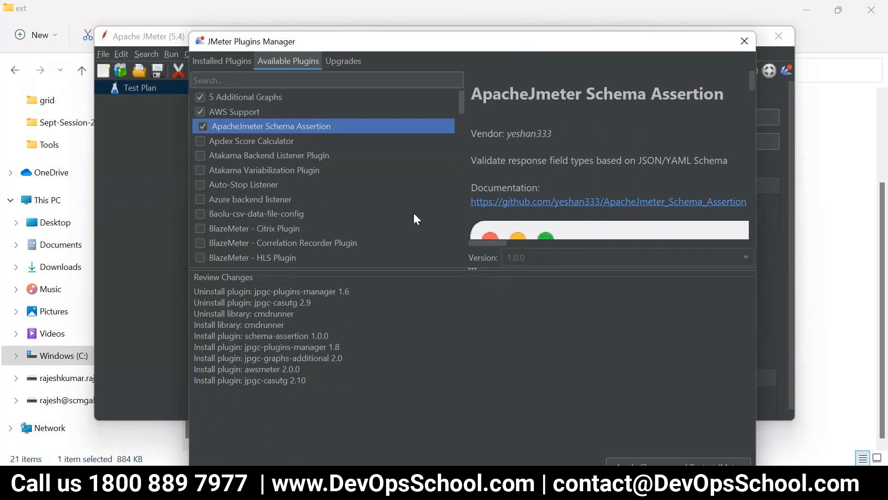
pyautogui.click(238, 62)
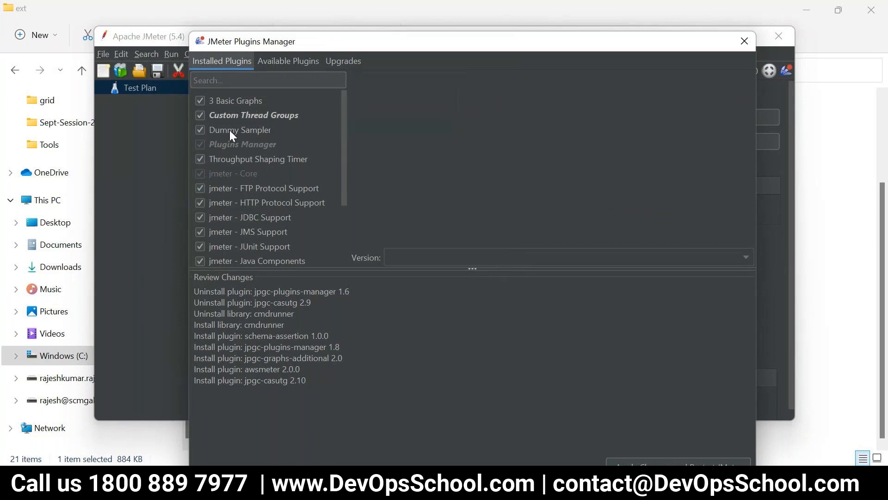
# Switch to the PowerPoint slide show, advance from Installing Plugins through the remaining slides and exit the show.
pyautogui.click(451, 482)
pyautogui.click(512, 429)
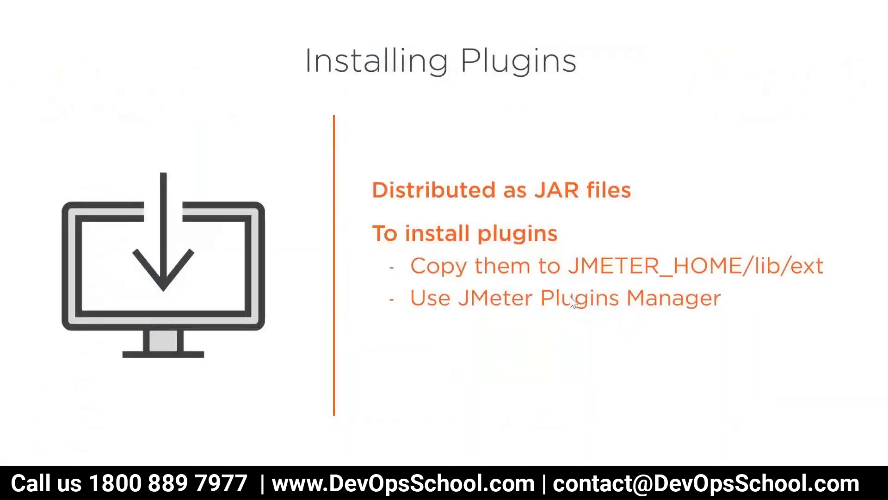
pyautogui.click(573, 301)
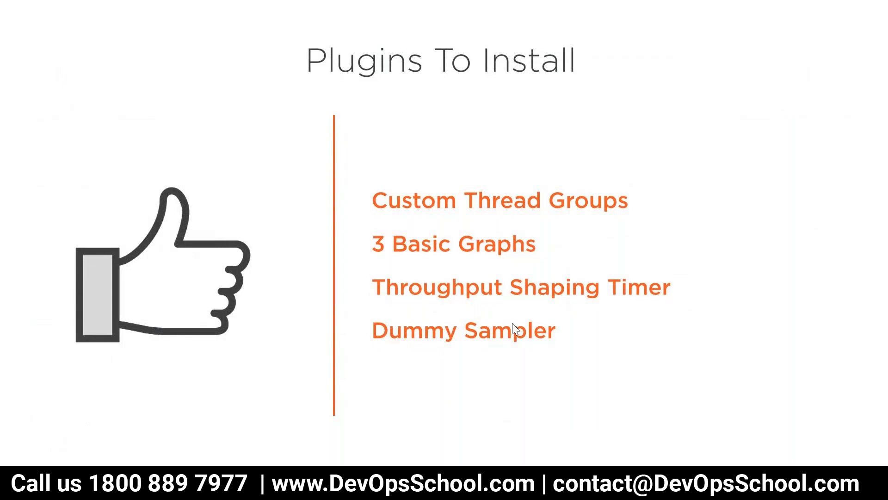
pyautogui.click(540, 315)
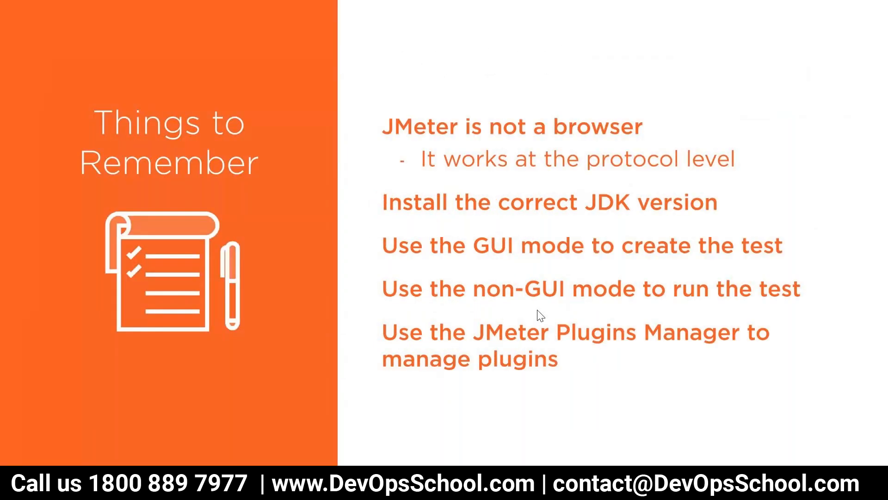
pyautogui.click(540, 315)
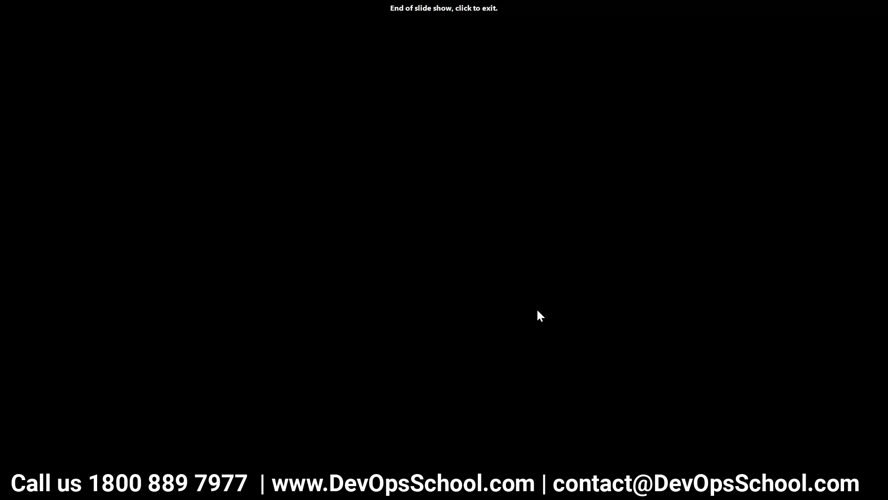
pyautogui.click(540, 315)
# Switch to File Explorer, open the jmeter folder inside ppt and open 4.configuring-a-test-plan-slides-converted.pptx.
pyautogui.moveTo(129, 445)
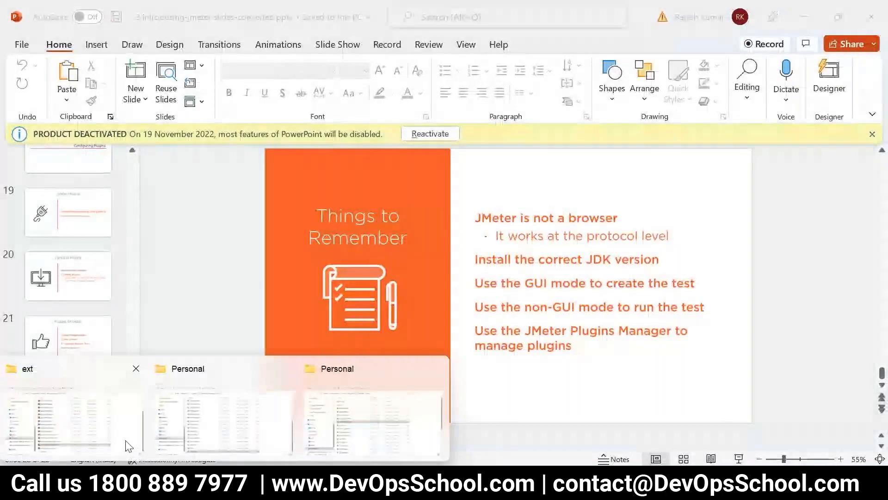
pyautogui.click(107, 435)
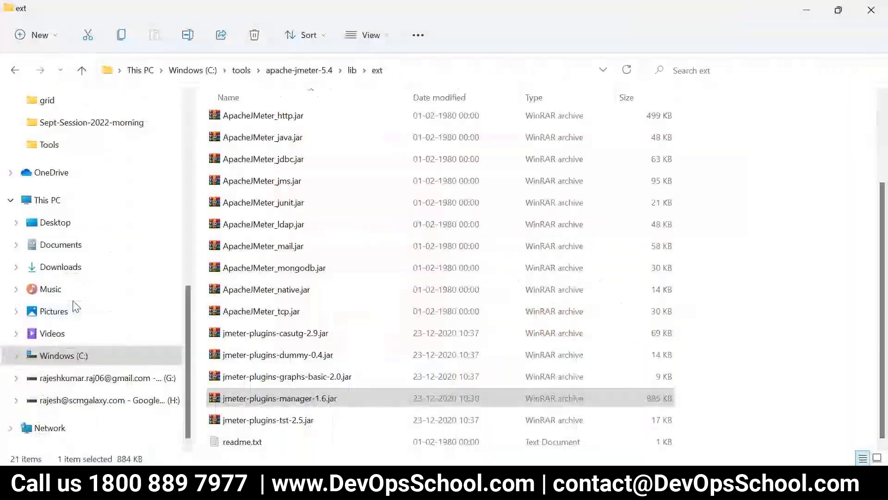
pyautogui.scroll(4, 88, 319)
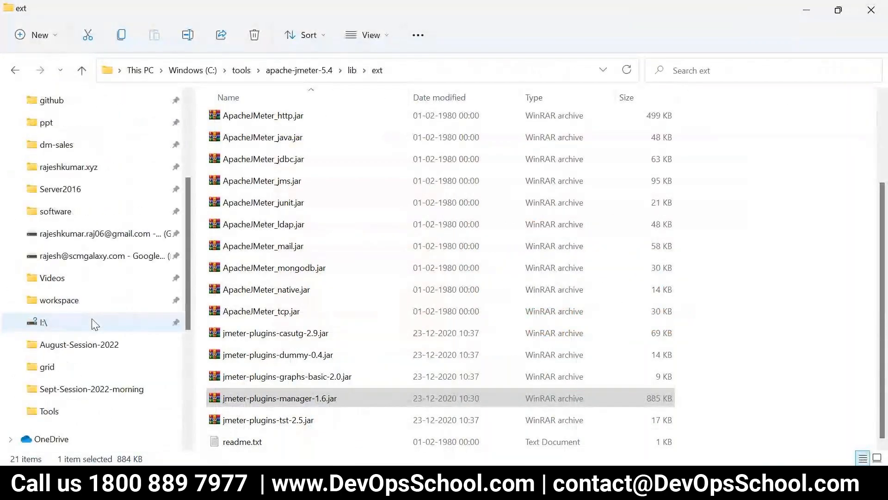
pyautogui.click(48, 122)
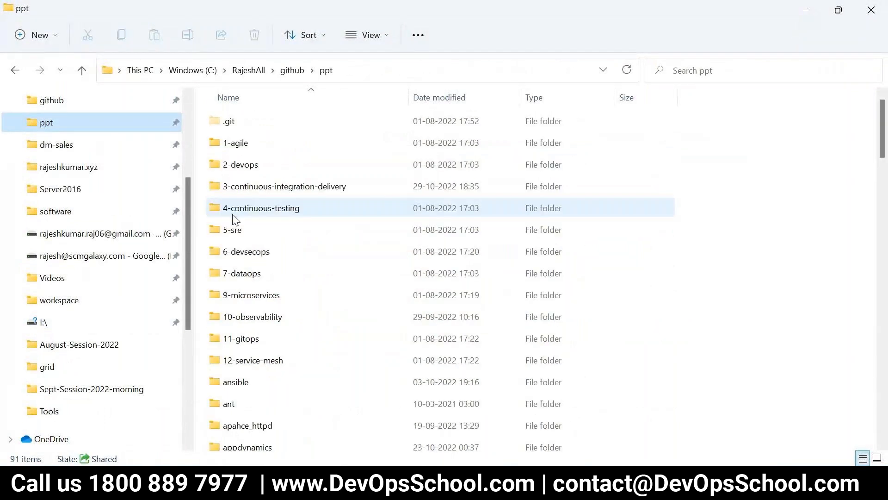
pyautogui.click(240, 273)
pyautogui.press('j')
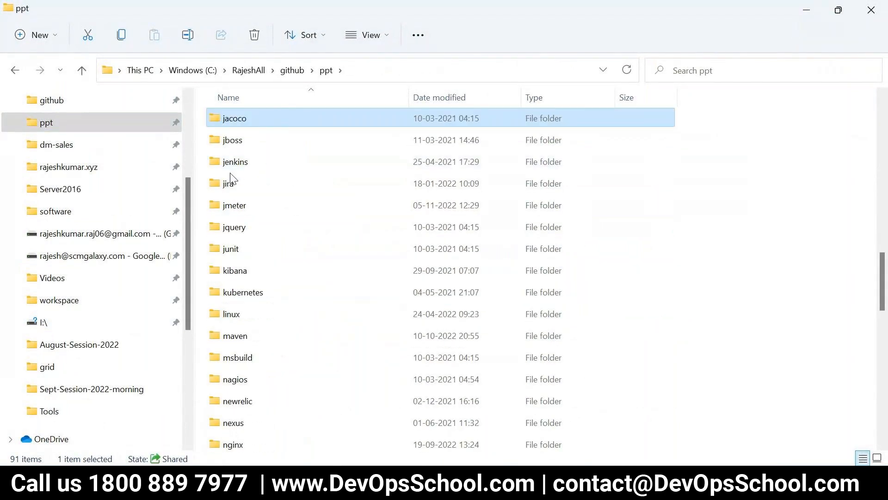
pyautogui.doubleClick(248, 209)
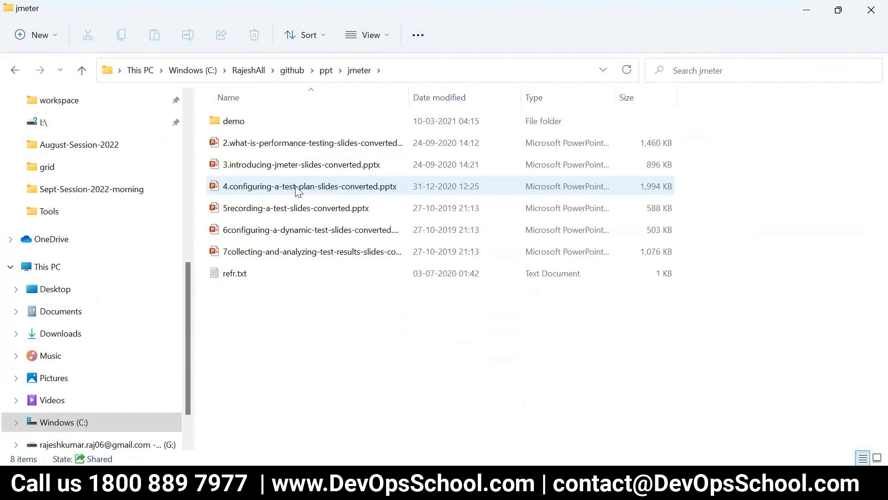
pyautogui.click(296, 188)
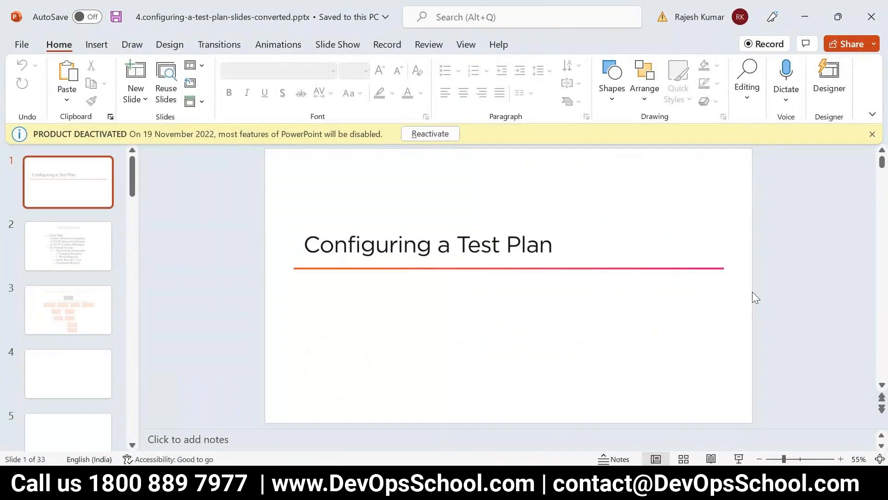
# Present the deck from its first slide, advance to the Tree Structure slide and exit the slide show.
pyautogui.press('F5')
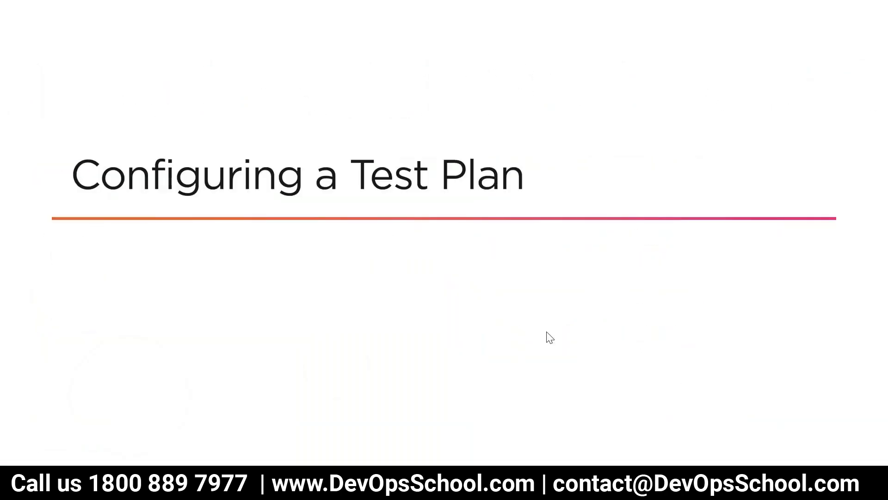
pyautogui.press('Right')
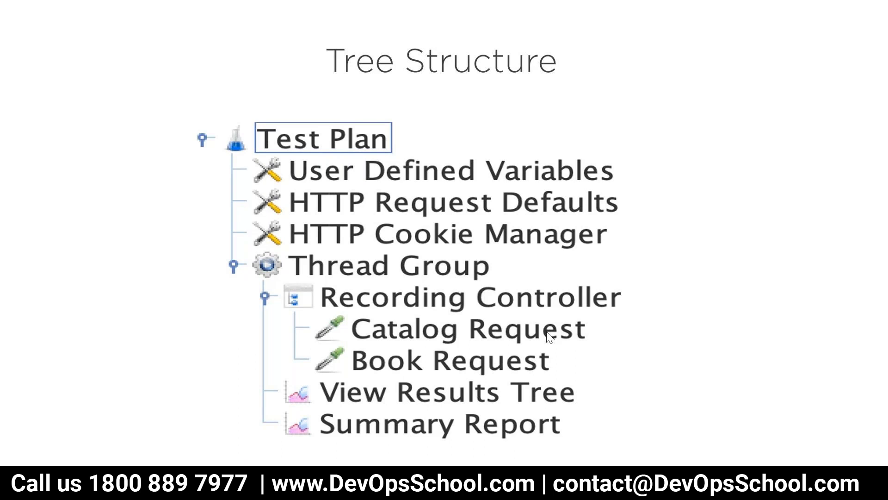
pyautogui.moveTo(451, 491)
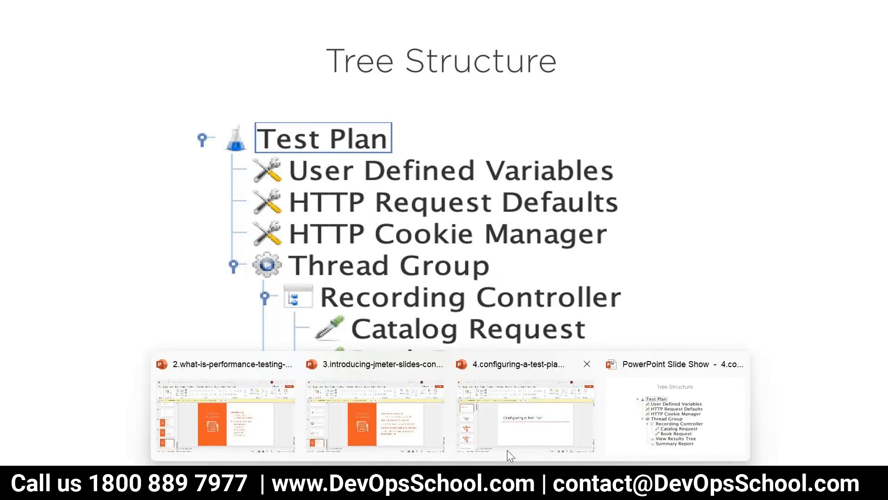
pyautogui.press('Escape')
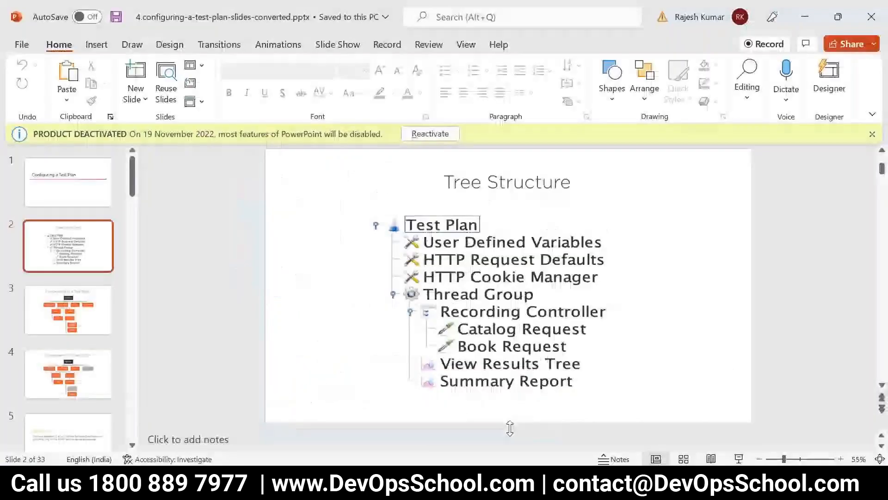
# Switch to Apache JMeter, close the Plugins Manager and look at the Test Plan's name and comments fields.
pyautogui.click(514, 488)
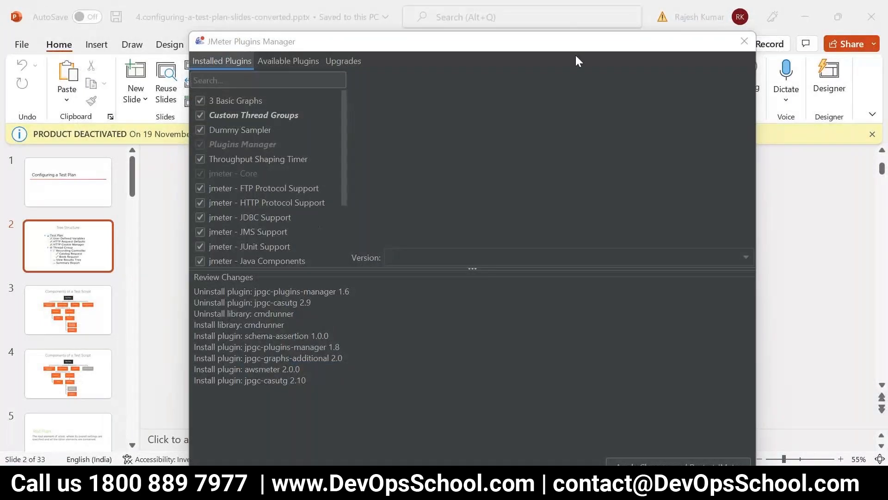
pyautogui.click(748, 44)
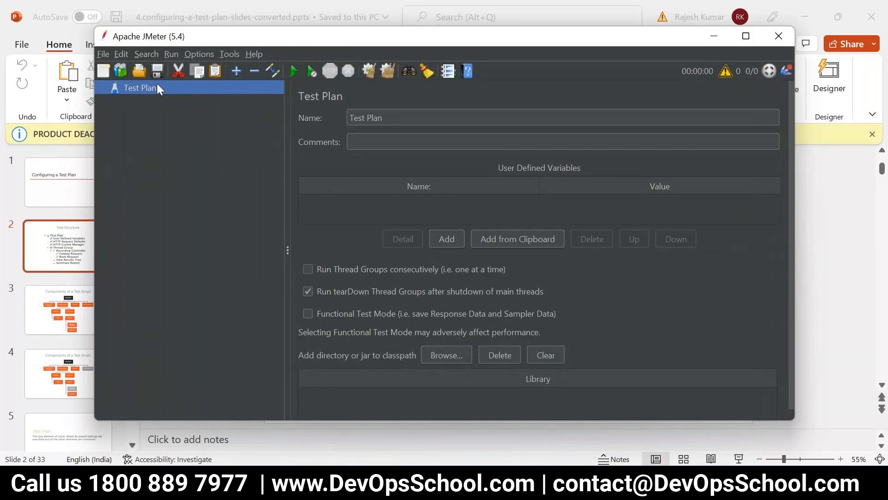
pyautogui.doubleClick(370, 116)
pyautogui.click(364, 143)
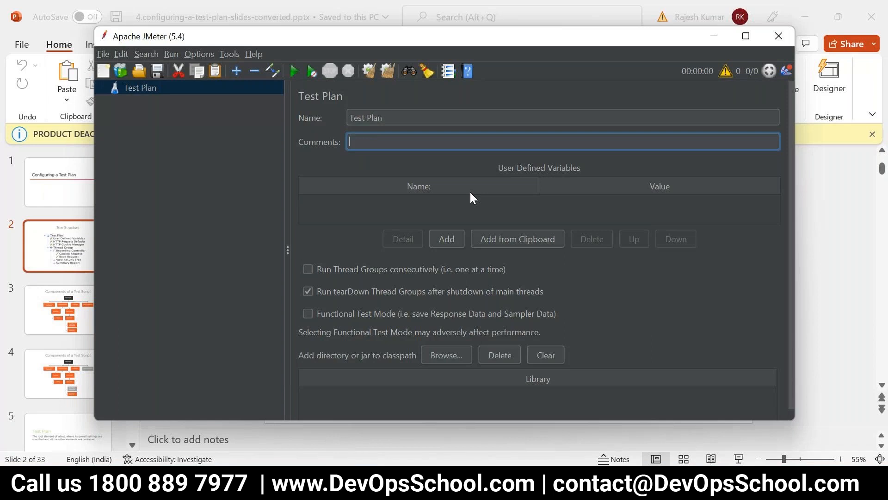
pyautogui.moveTo(426, 44)
pyautogui.mouseDown()
pyautogui.moveTo(494, 61)
pyautogui.moveTo(554, 58)
pyautogui.moveTo(433, 43)
pyautogui.moveTo(416, 32)
pyautogui.mouseUp()
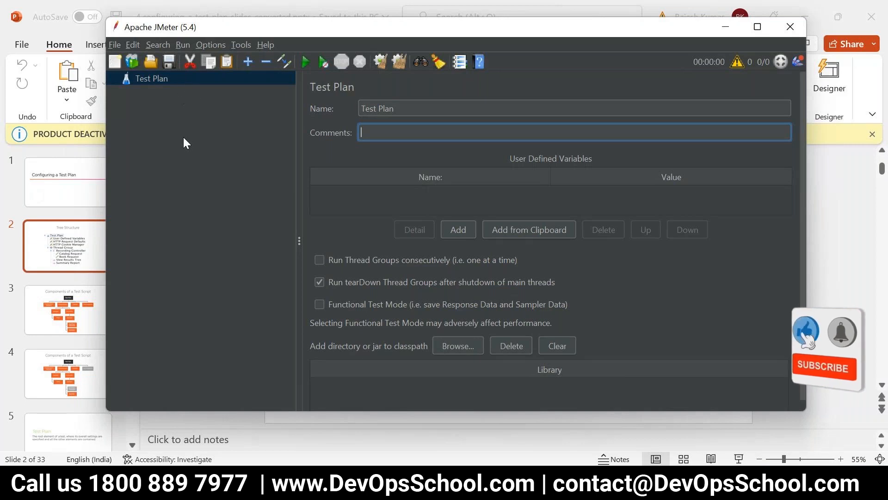
# Examine the element categories that can be added to the Test Plan, and switch to PowerPoint's Components of a Test Script slide.
pyautogui.rightClick(162, 79)
pyautogui.moveTo(175, 86)
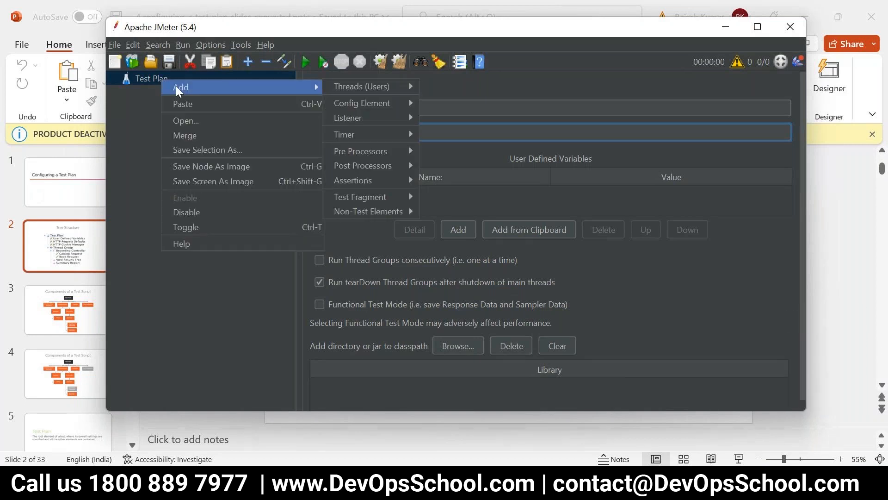
pyautogui.moveTo(360, 89)
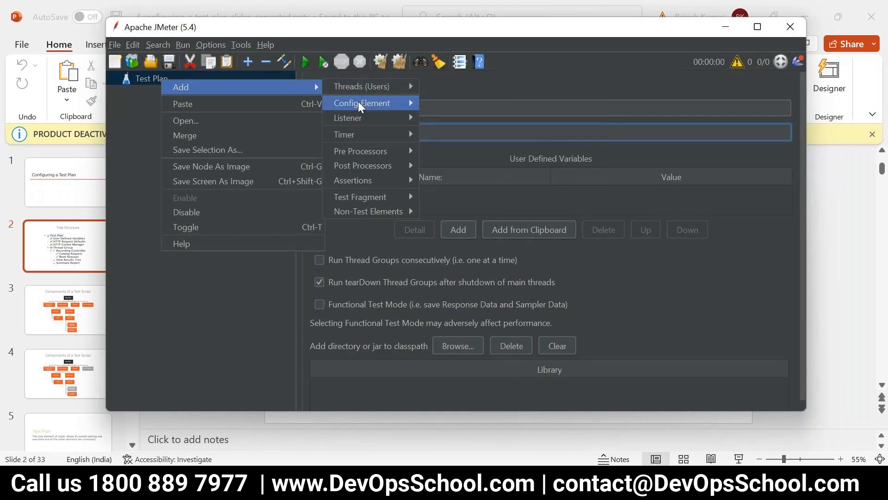
pyautogui.moveTo(357, 132)
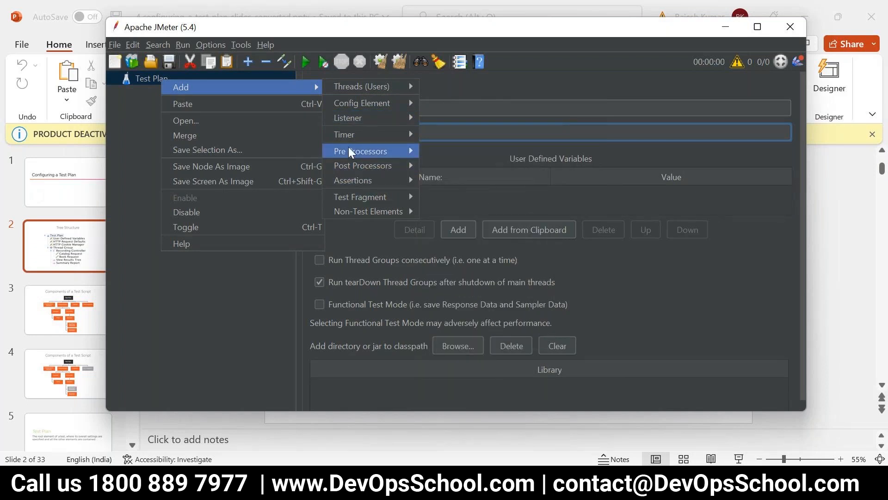
pyautogui.click(218, 292)
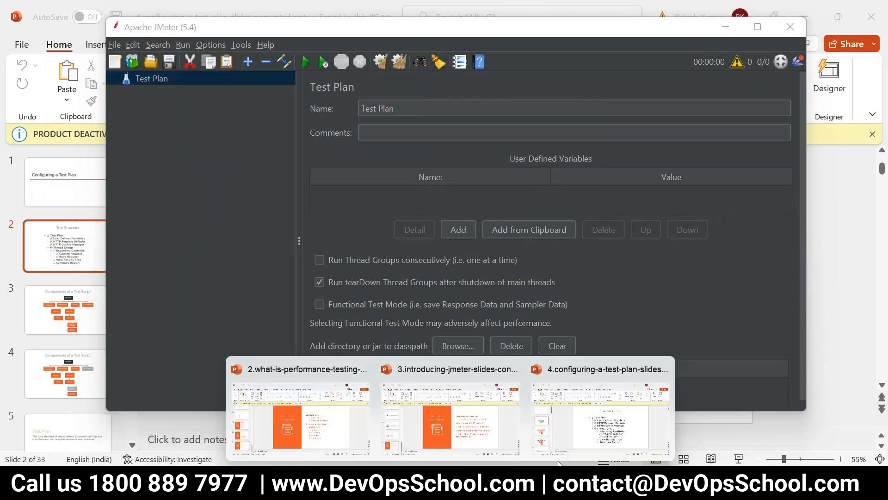
pyautogui.click(609, 406)
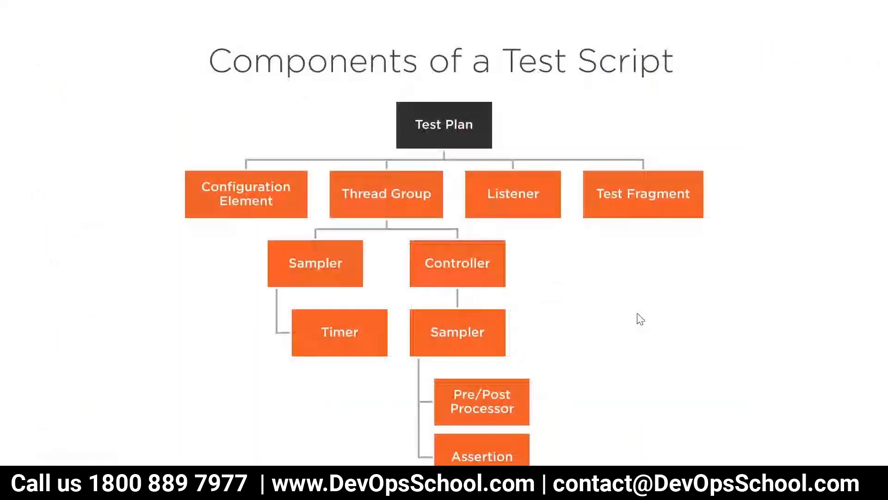
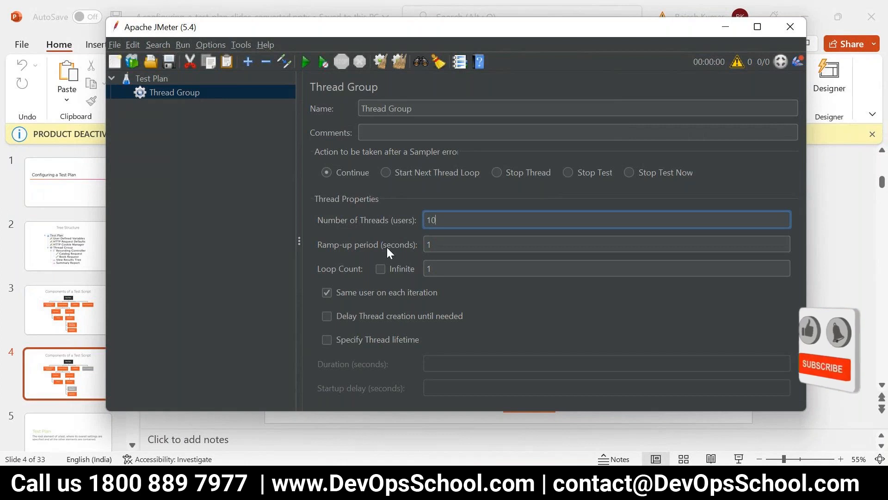
# Set the Thread Group's loop count to infinite, with a brief look back at the Components of a Test Script slide in PowerPoint.
pyautogui.press('Tab')
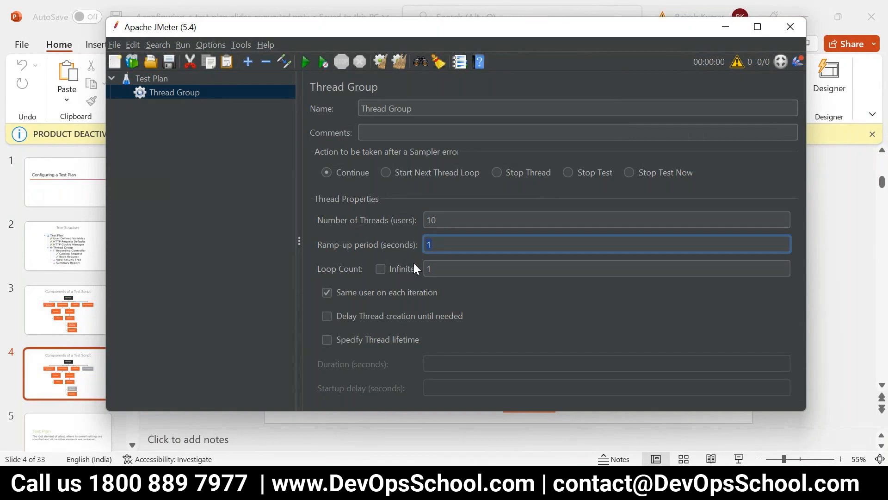
pyautogui.press('Tab')
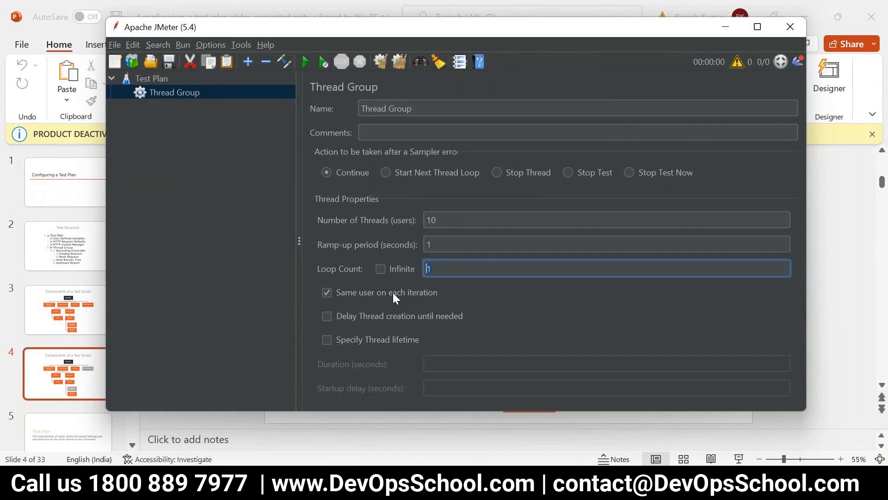
pyautogui.click(381, 270)
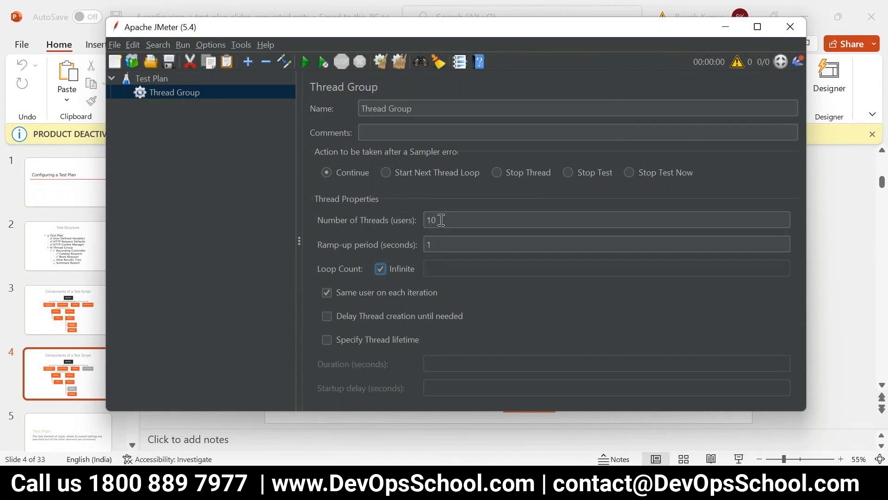
pyautogui.hotkey('alt', 'Tab')
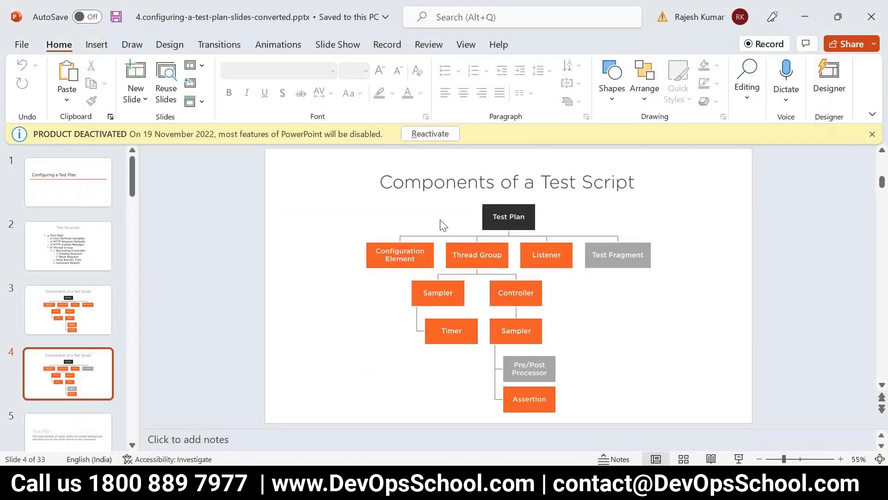
pyautogui.hotkey('alt', 'Tab')
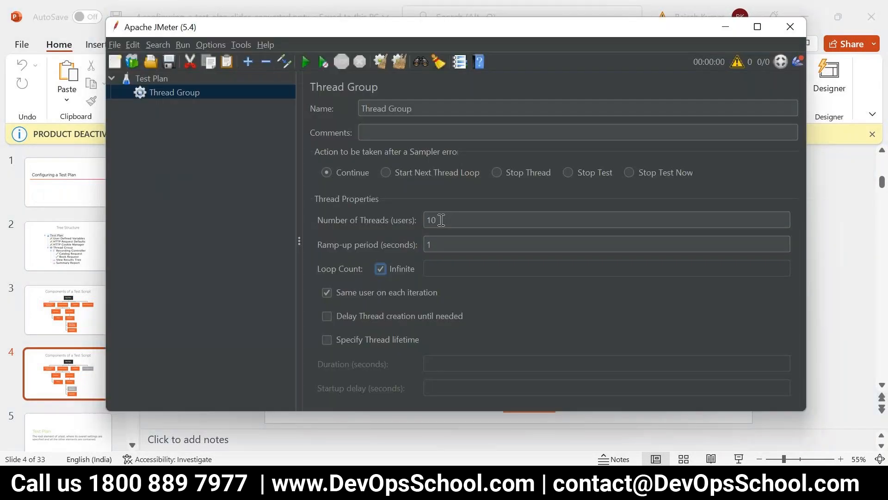
# Add an HTTP Request sampler to the Thread Group.
pyautogui.rightClick(193, 93)
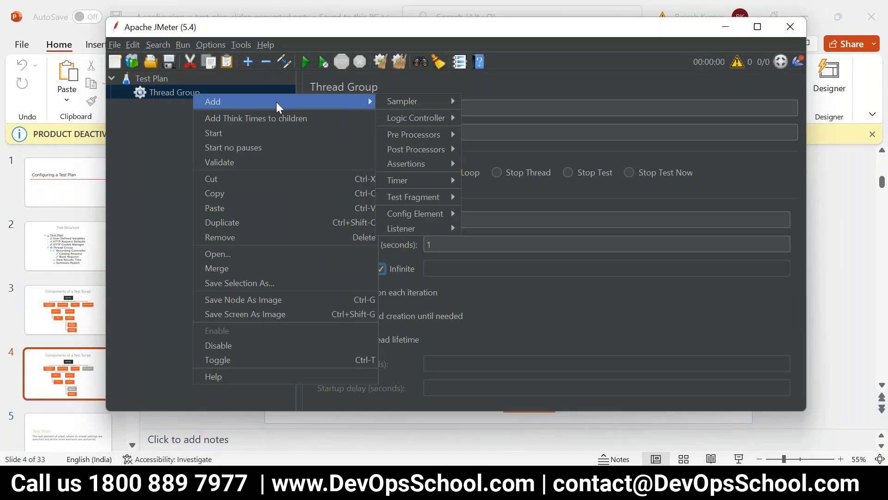
pyautogui.moveTo(402, 104)
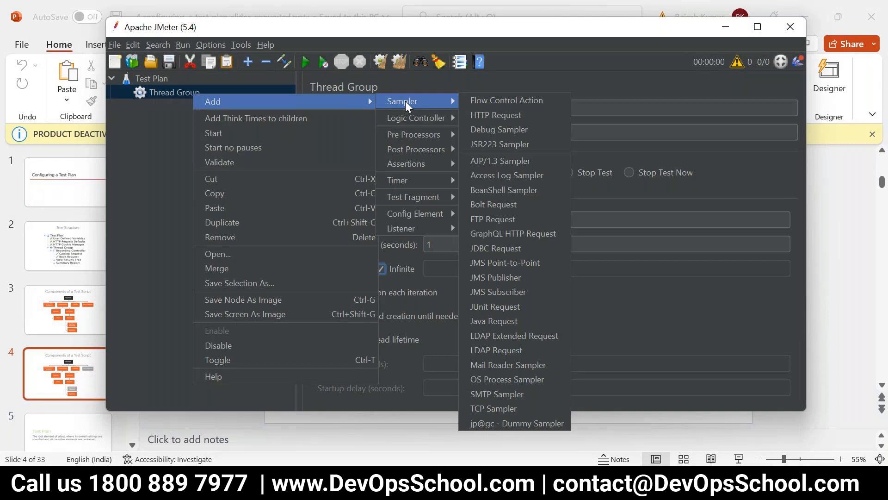
pyautogui.click(505, 115)
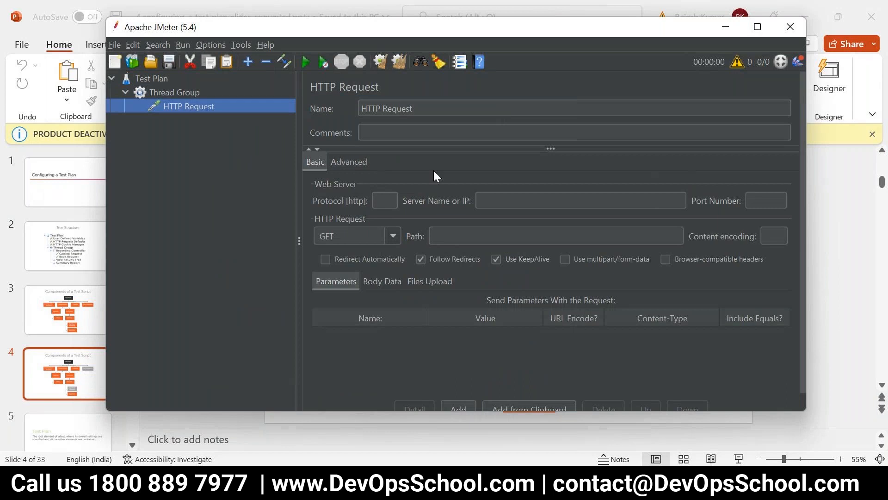
# Switch to the Chrome window with the JMeter plugins documentation and open devopstrainer.in in a new tab.
pyautogui.click(206, 483)
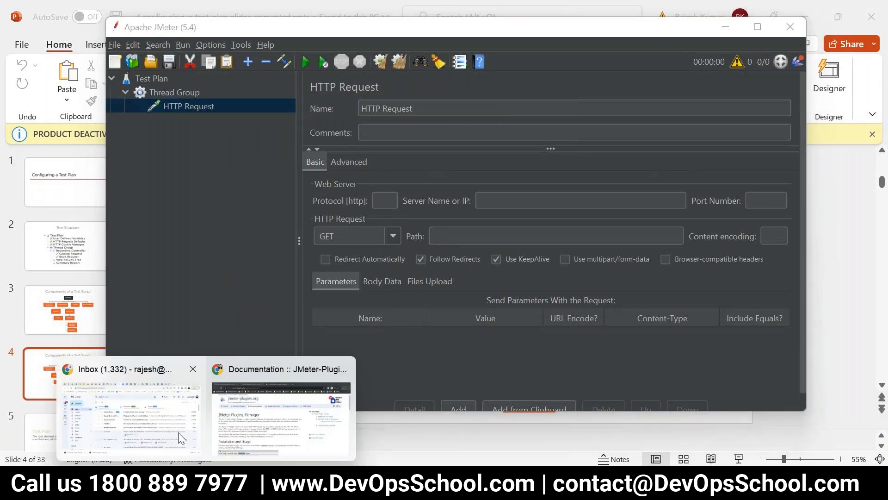
pyautogui.click(284, 434)
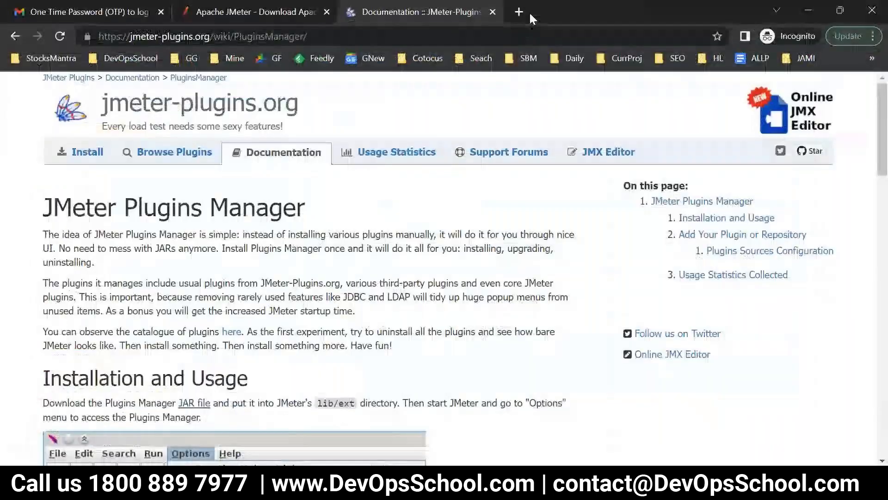
pyautogui.click(519, 12)
pyautogui.write('dev')
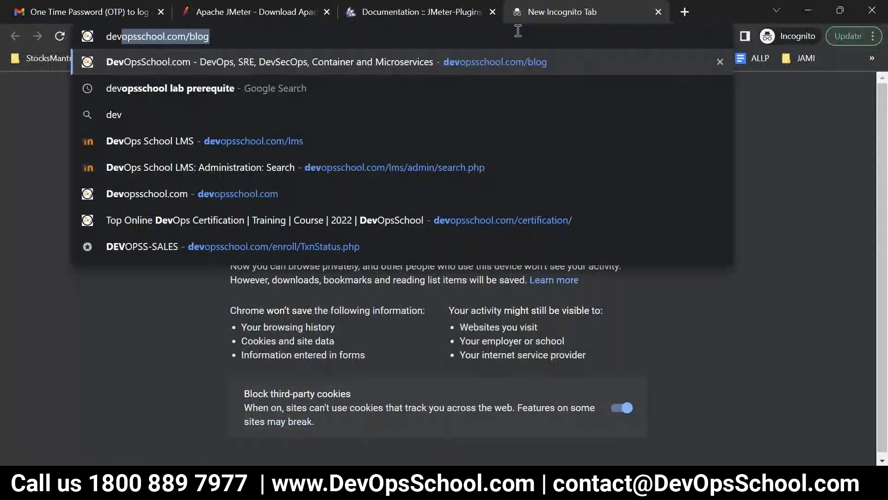
pyautogui.write('ops')
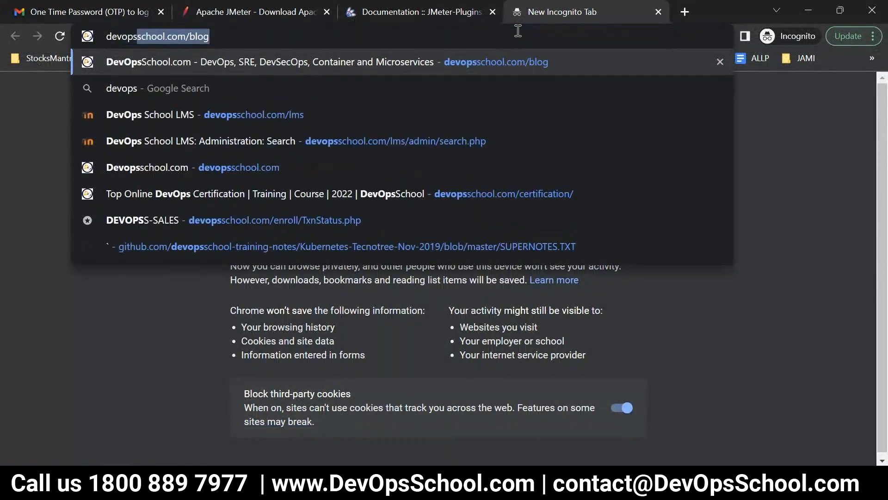
pyautogui.write('trainer.in')
pyautogui.press('Return')
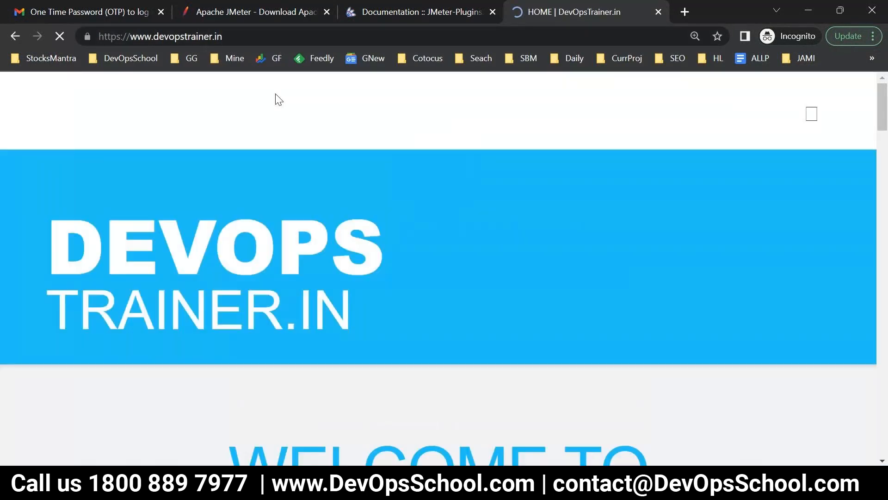
pyautogui.click(215, 36)
pyautogui.hotkey('ctrl', 'c')
pyautogui.moveTo(451, 488)
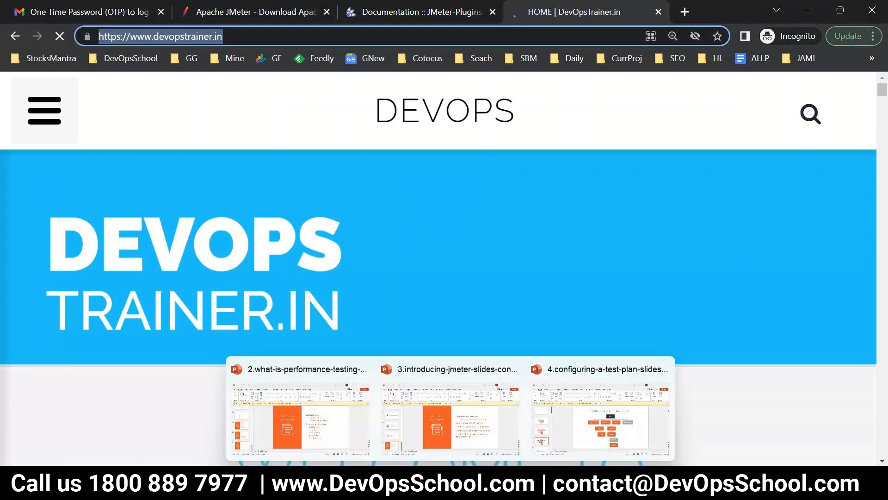
pyautogui.moveTo(390, 488)
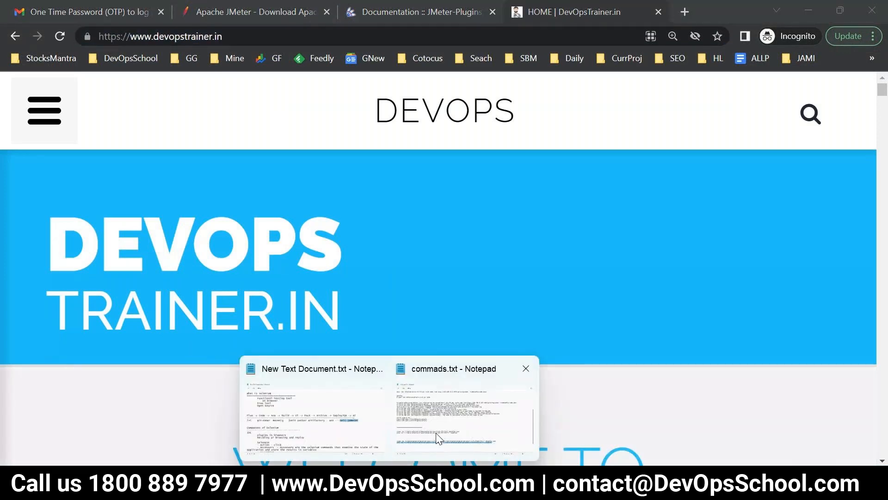
pyautogui.press('super+r')
pyautogui.write('n')
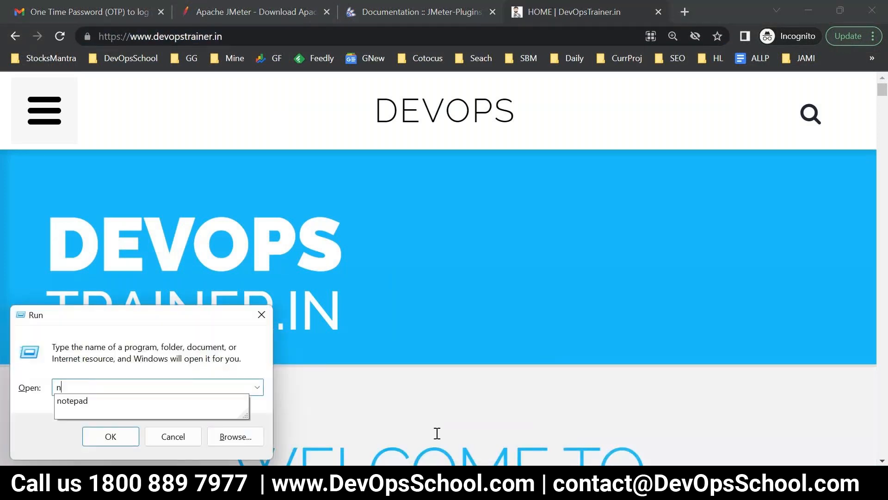
pyautogui.press('Down')
pyautogui.press('Return')
pyautogui.hotkey('ctrl', 'v')
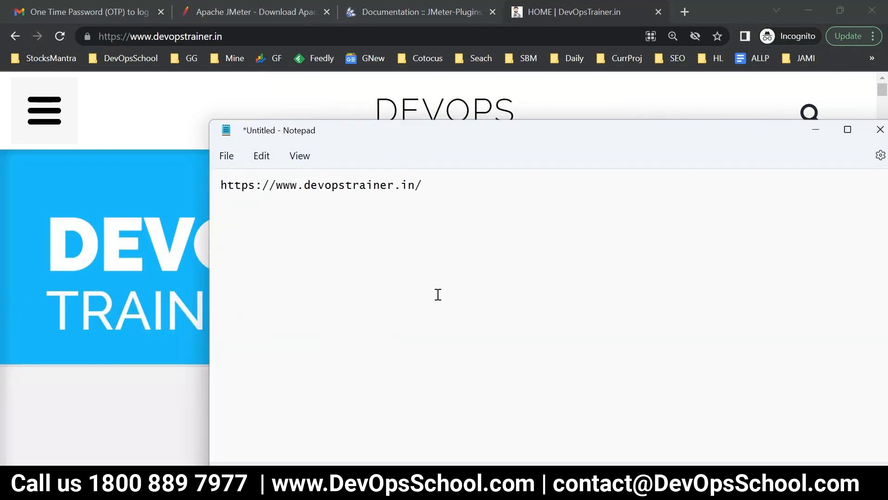
pyautogui.press('Return')
pyautogui.write('http:/')
pyautogui.hotkey('shift', 'F10')
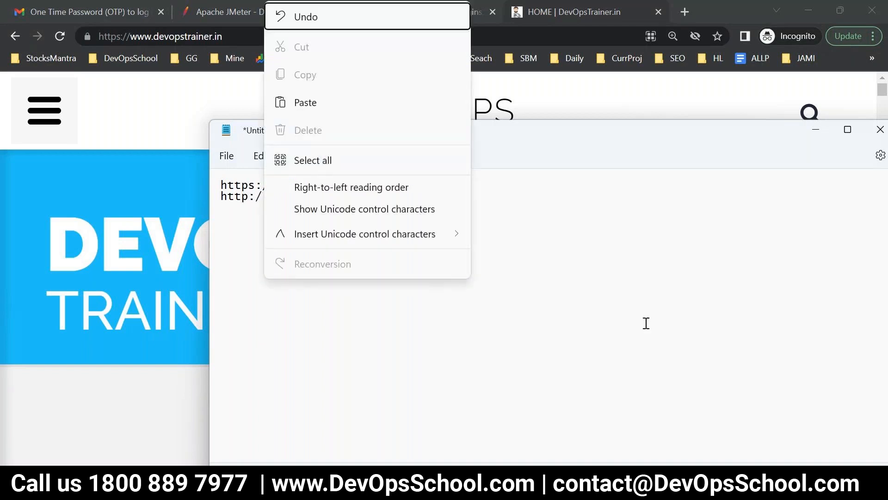
pyautogui.press('Escape')
pyautogui.write('/10.')
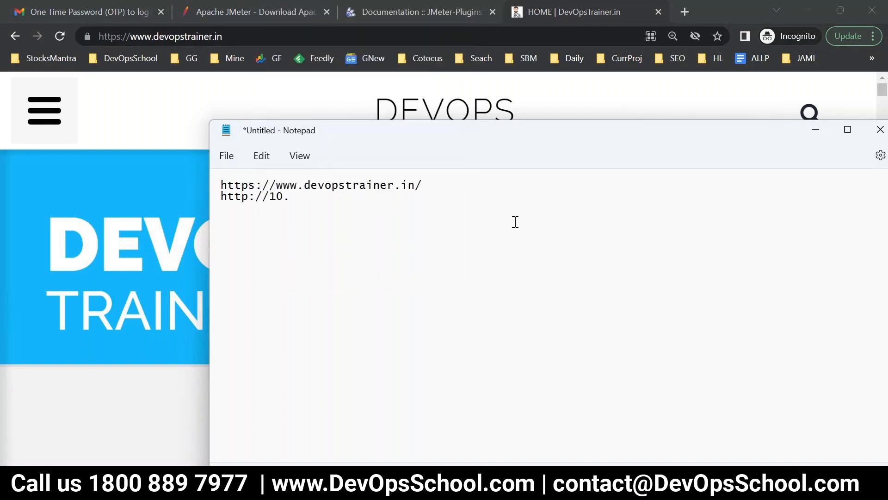
pyautogui.write('06.6.3:8080/index.html')
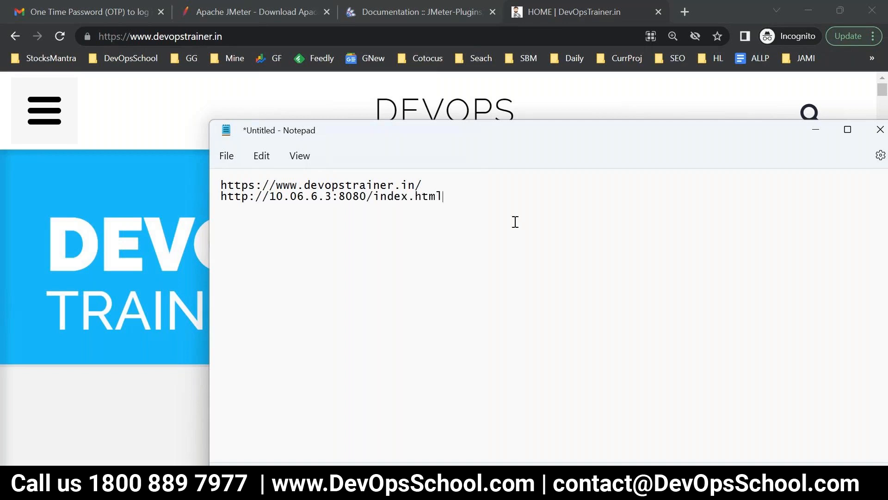
pyautogui.moveTo(403, 129); pyautogui.dragTo(336, 74)
# Switch to JMeter and set the HTTP Request's protocol to https, taken from the first URL in Notepad.
pyautogui.click(481, 482)
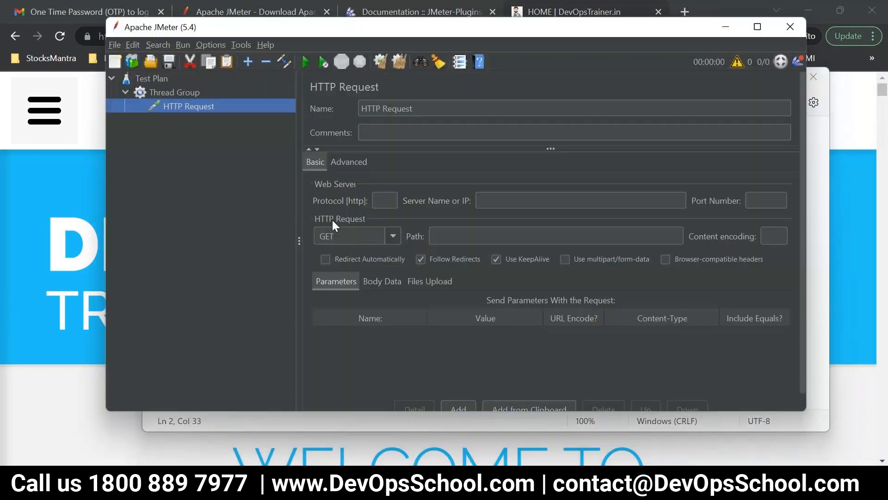
pyautogui.click(381, 202)
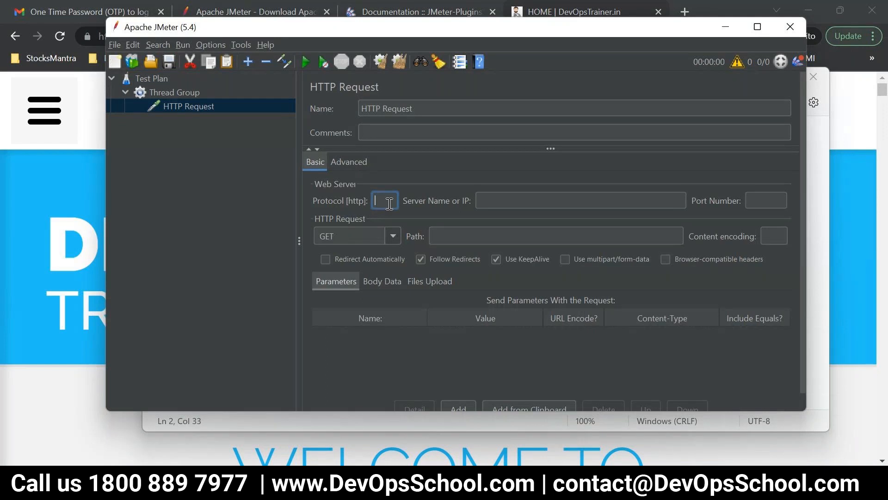
pyautogui.click(389, 486)
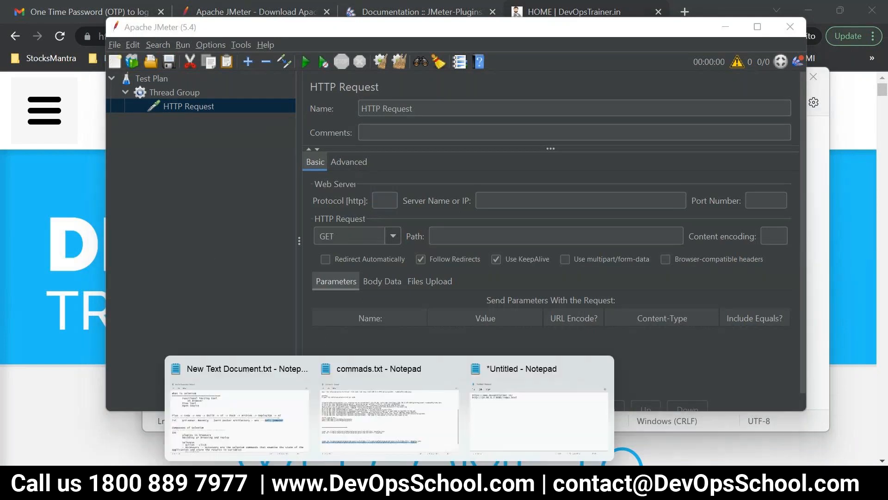
pyautogui.click(533, 420)
pyautogui.doubleClick(147, 132)
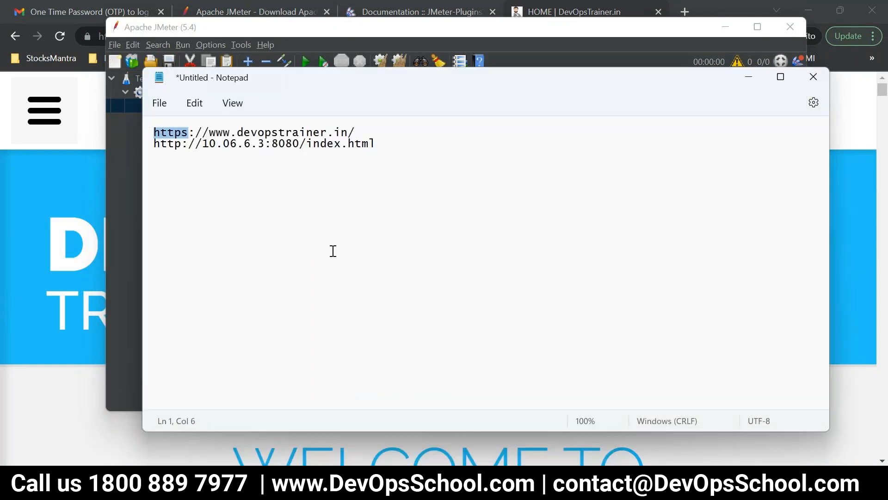
pyautogui.hotkey('alt', 'Tab')
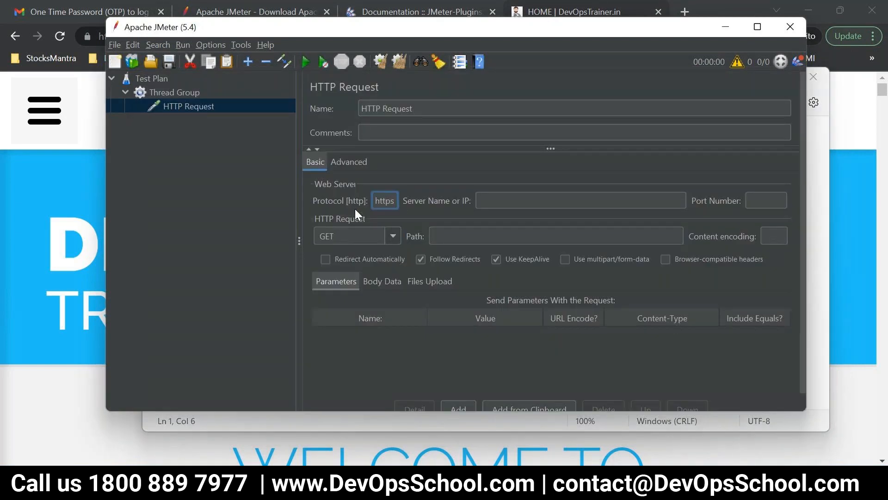
pyautogui.doubleClick(384, 200)
pyautogui.click(439, 202)
pyautogui.hotkey('alt', 'Tab')
pyautogui.moveTo(348, 133); pyautogui.dragTo(208, 132)
pyautogui.moveTo(293, 145); pyautogui.dragTo(188, 144)
pyautogui.moveTo(346, 130); pyautogui.dragTo(209, 132)
pyautogui.hotkey('ctrl', 'c')
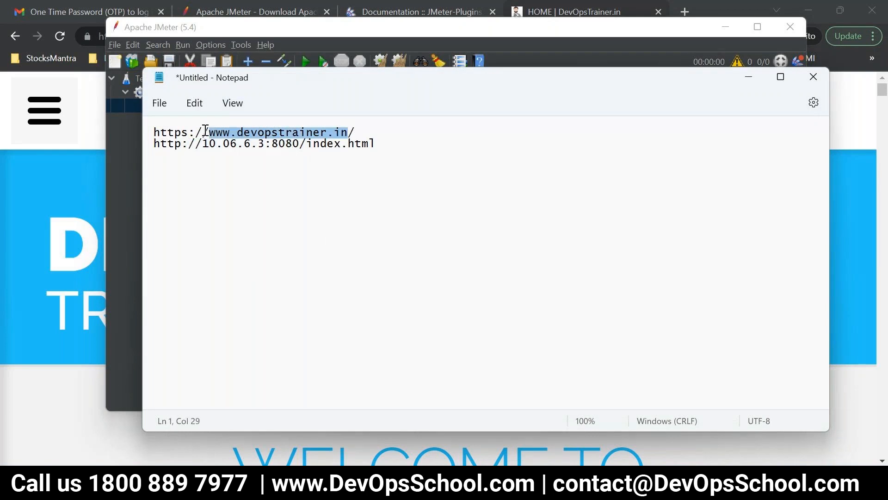
pyautogui.hotkey('alt', 'Tab')
pyautogui.click(501, 202)
pyautogui.hotkey('ctrl', 'v')
# Try port number 80 for the HTTP Request and clear the port field.
pyautogui.click(753, 199)
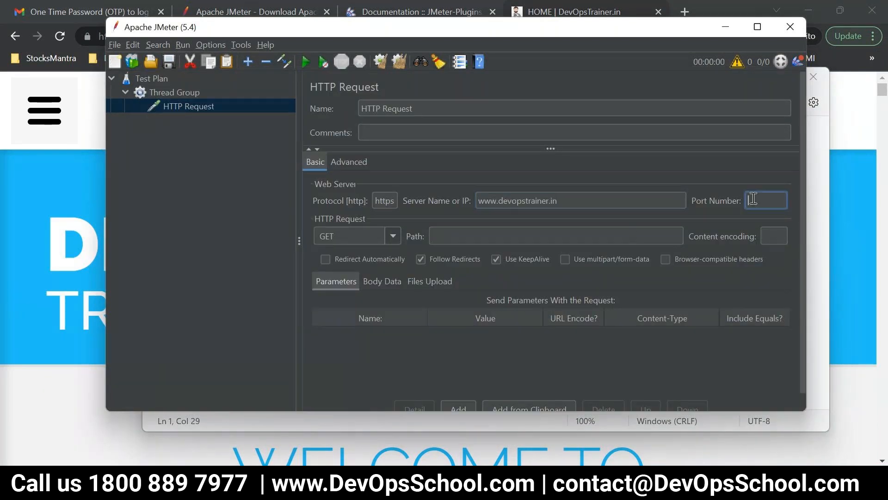
pyautogui.write('80')
pyautogui.moveTo(761, 204); pyautogui.dragTo(713, 200)
pyautogui.press('BackSpace')
# Set the HTTP Request's path to index.html, following the second sample URL in Notepad.
pyautogui.click(435, 234)
pyautogui.hotkey('alt', 'Tab')
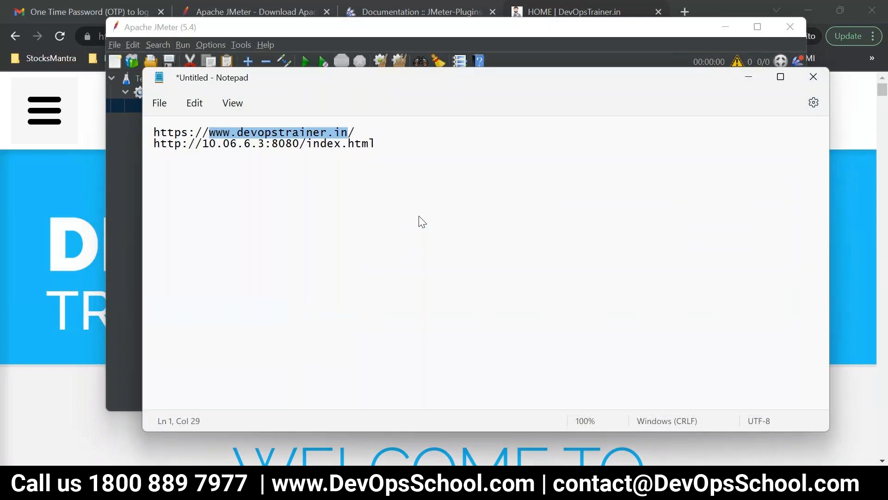
pyautogui.click(394, 143)
pyautogui.moveTo(394, 143); pyautogui.dragTo(303, 143)
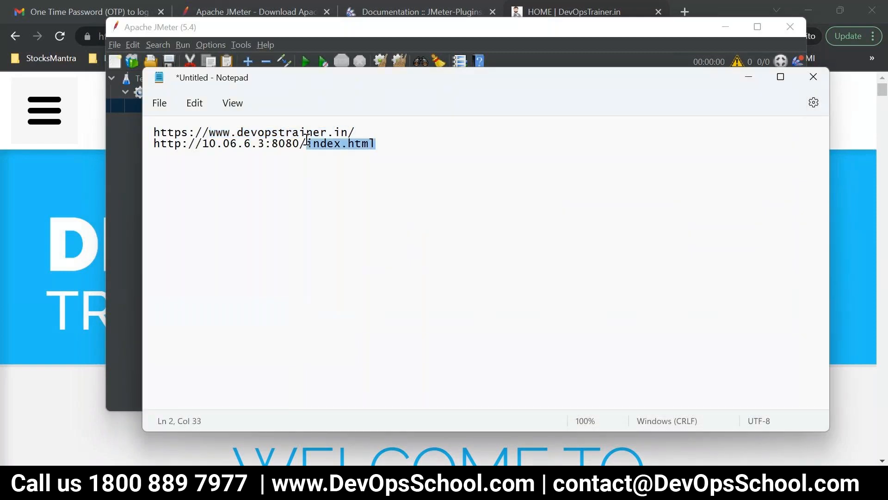
pyautogui.hotkey('alt', 'Tab')
pyautogui.write('index.html')
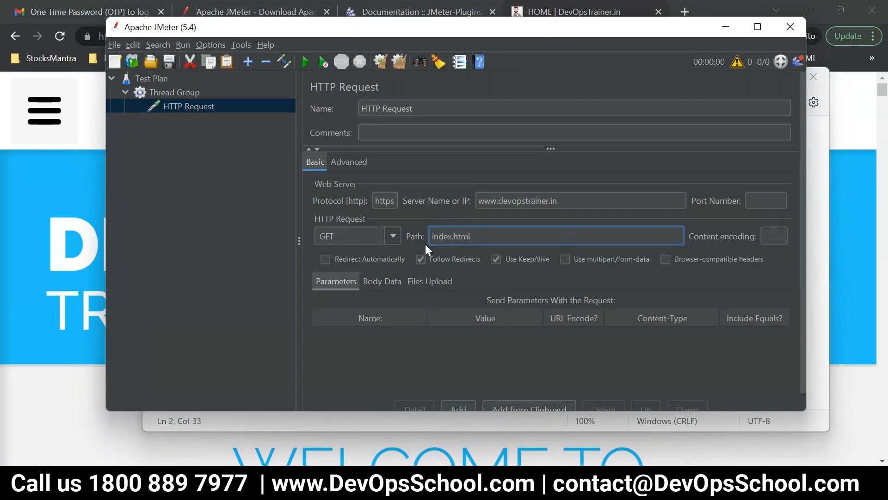
pyautogui.moveTo(483, 236); pyautogui.dragTo(405, 234)
pyautogui.doubleClick(500, 200)
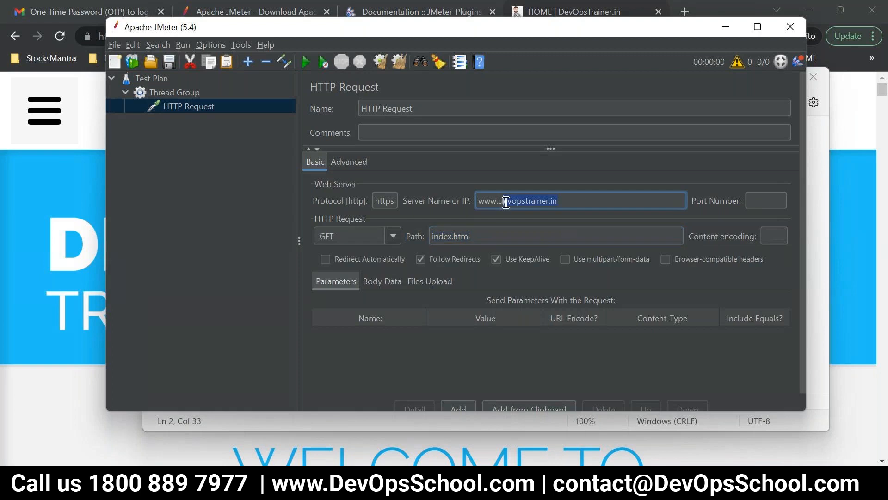
pyautogui.click(491, 300)
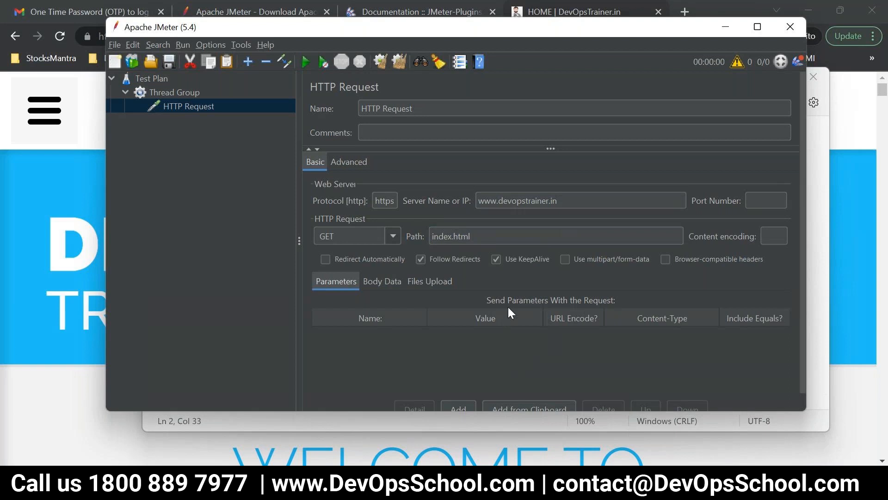
pyautogui.doubleClick(497, 237)
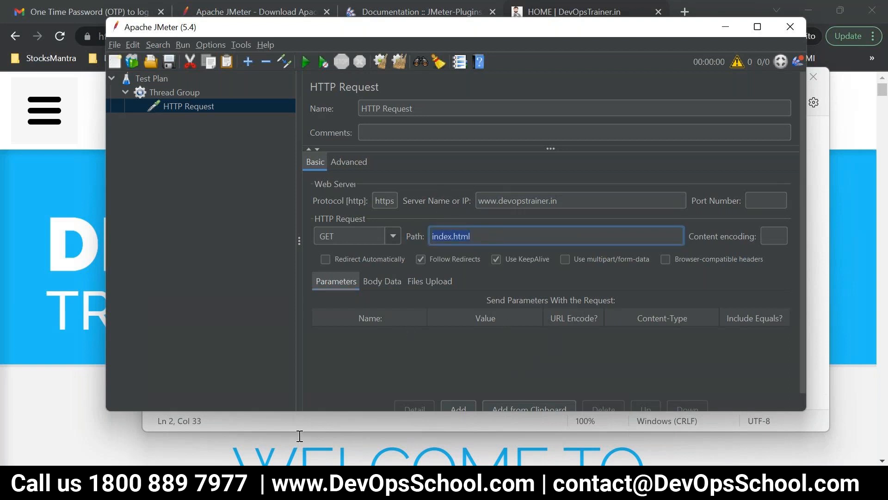
# Switch to the Chrome window showing DevOpsTrainer and open flipkart.com in a new tab.
pyautogui.click(207, 484)
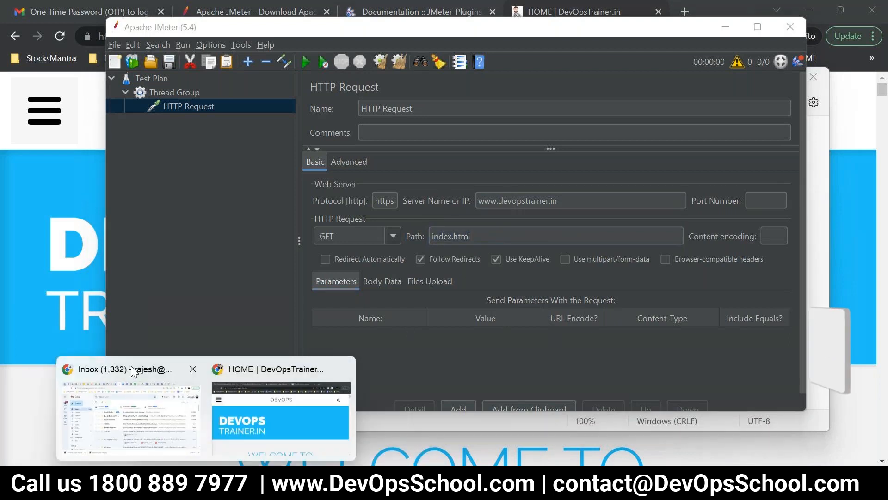
pyautogui.click(235, 403)
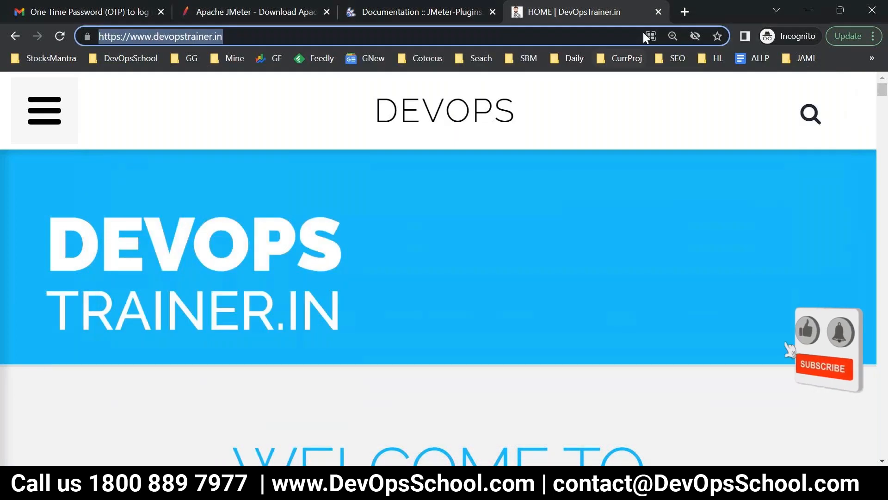
pyautogui.click(684, 12)
pyautogui.write('flipkart.com')
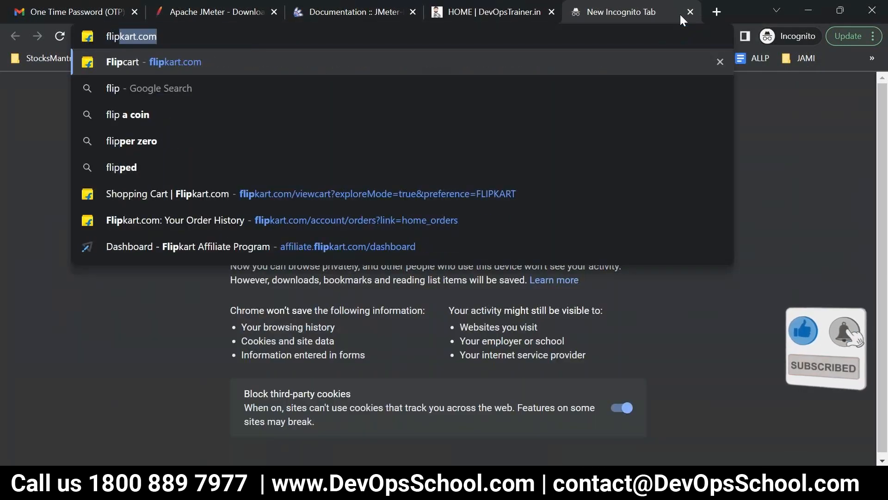
pyautogui.press('Return')
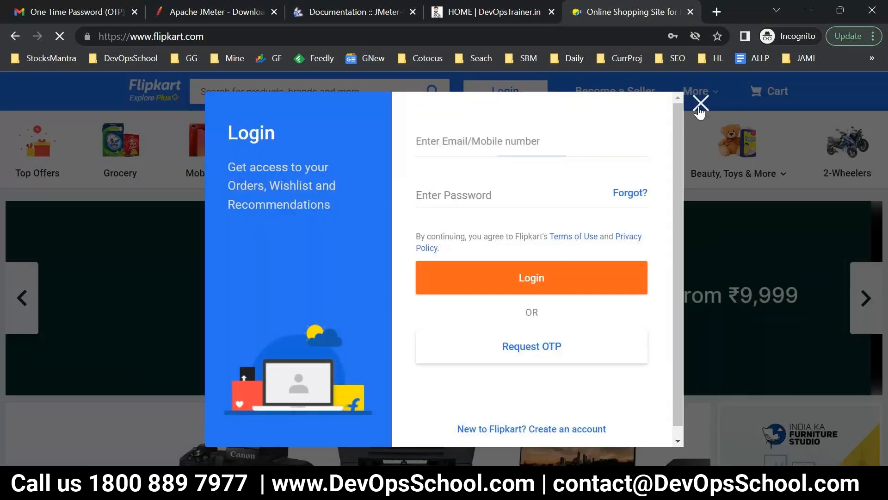
# Dismiss Flipkart's login prompt and search the store for "mobile".
pyautogui.click(700, 103)
pyautogui.click(284, 93)
pyautogui.write('mobile')
pyautogui.press('Return')
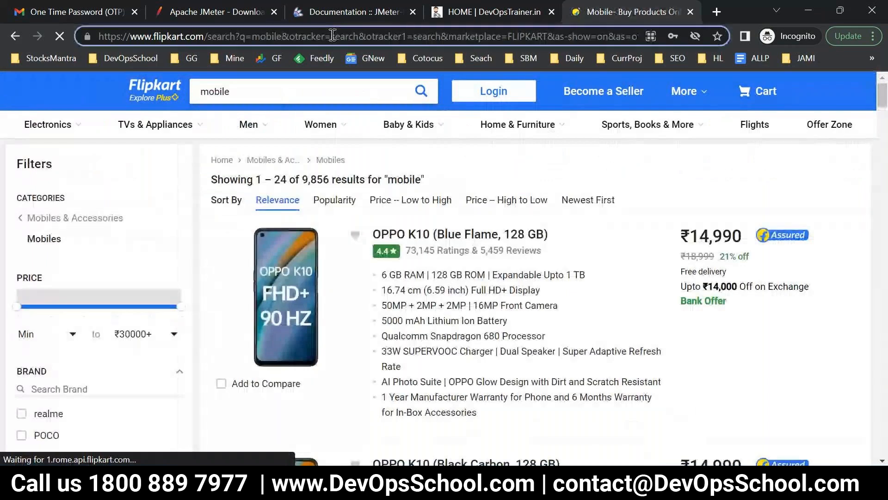
# Copy the Flipkart search results URL and paste it into the Notepad document below the two existing URLs.
pyautogui.hotkey('ctrl', 'a')
pyautogui.click(514, 417)
pyautogui.click(562, 205)
pyautogui.write('\\')
pyautogui.press('Return')
pyautogui.press('Return')
pyautogui.press('Return')
pyautogui.write('https://www.flipkart.com/search?q=mobile&otracker=search&otracker1=search&marketplace=FLIPKART&as-show=on&as=off')
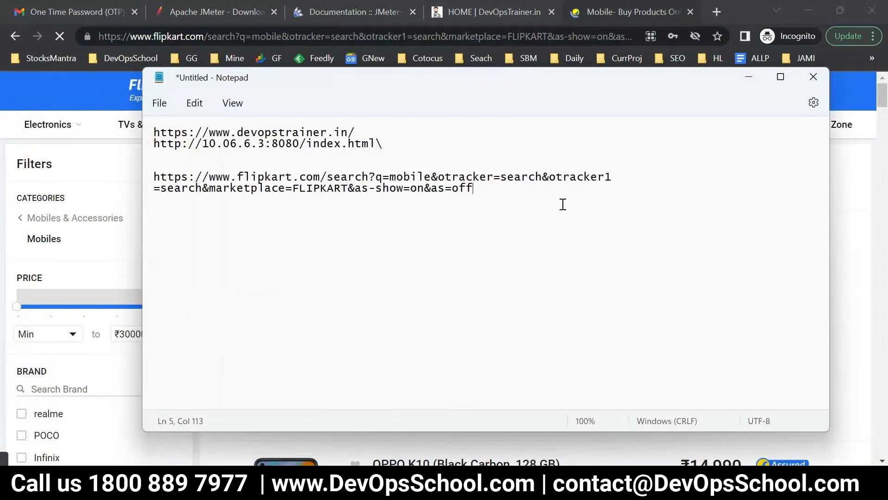
# Separate the protocol https from the Flipkart URL in Notepad onto its own line and delete the "://" before the domain.
pyautogui.click(188, 176)
pyautogui.press('Return')
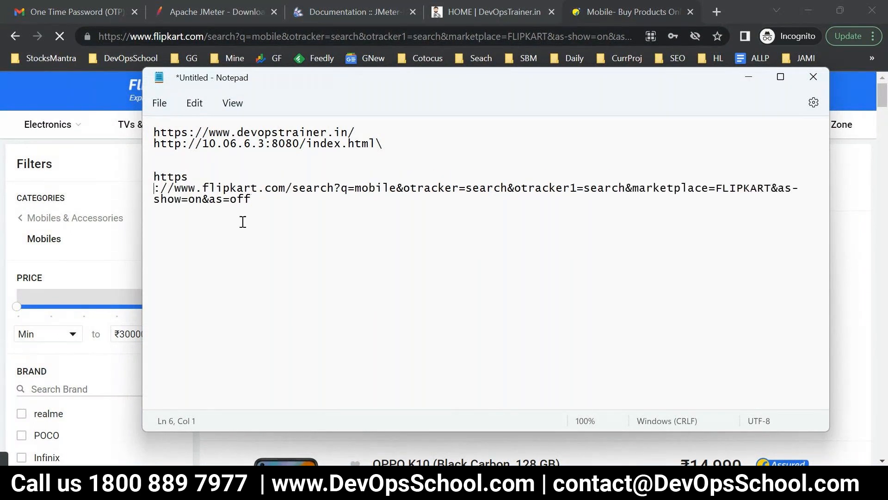
pyautogui.moveTo(201, 175); pyautogui.dragTo(125, 177)
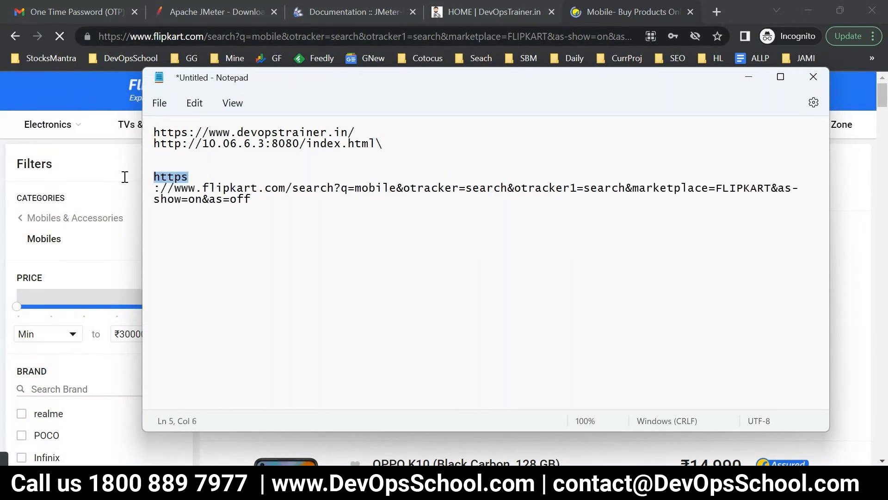
pyautogui.moveTo(175, 188); pyautogui.dragTo(144, 189)
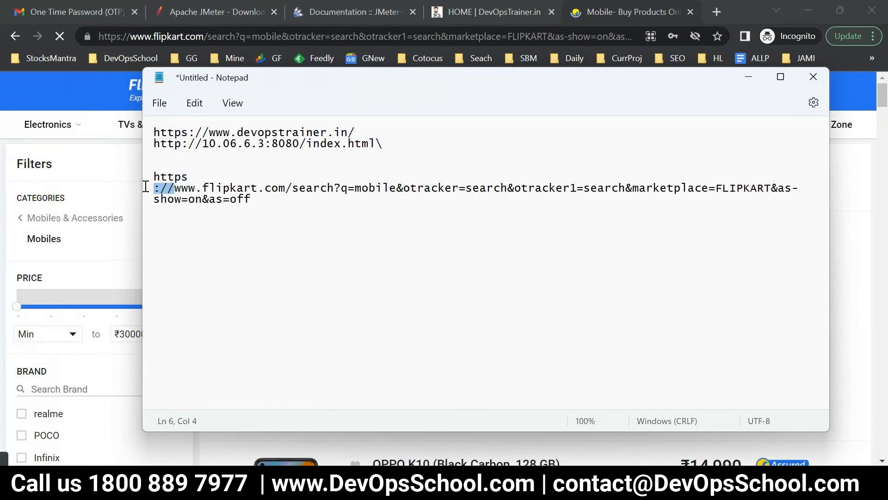
pyautogui.press('BackSpace')
pyautogui.press('Return')
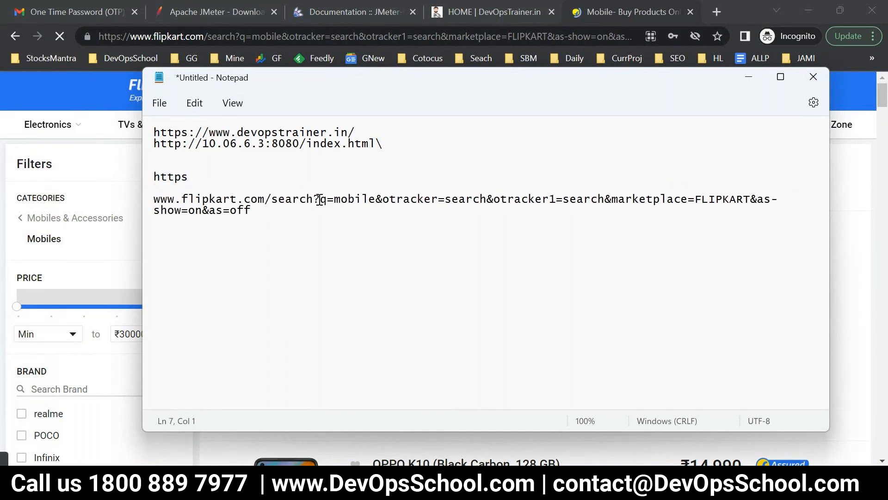
pyautogui.click(317, 198)
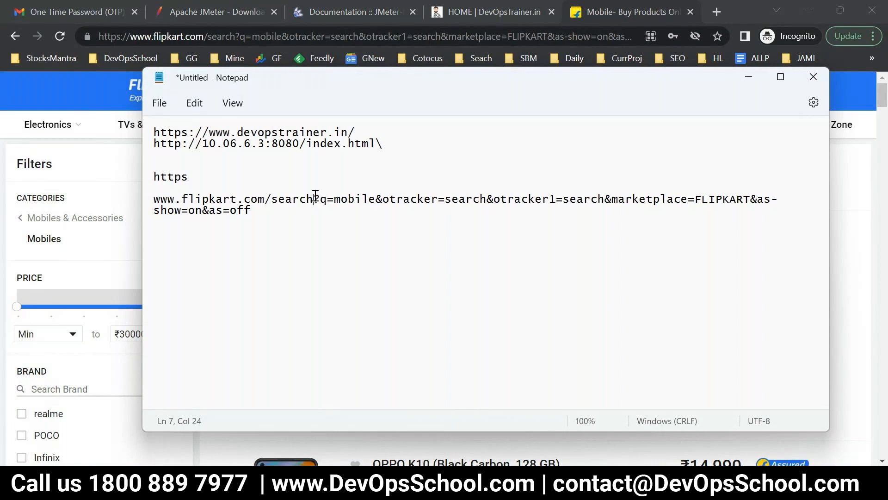
pyautogui.press('Return')
pyautogui.press('Return')
pyautogui.press('Return')
pyautogui.moveTo(316, 198); pyautogui.dragTo(150, 199)
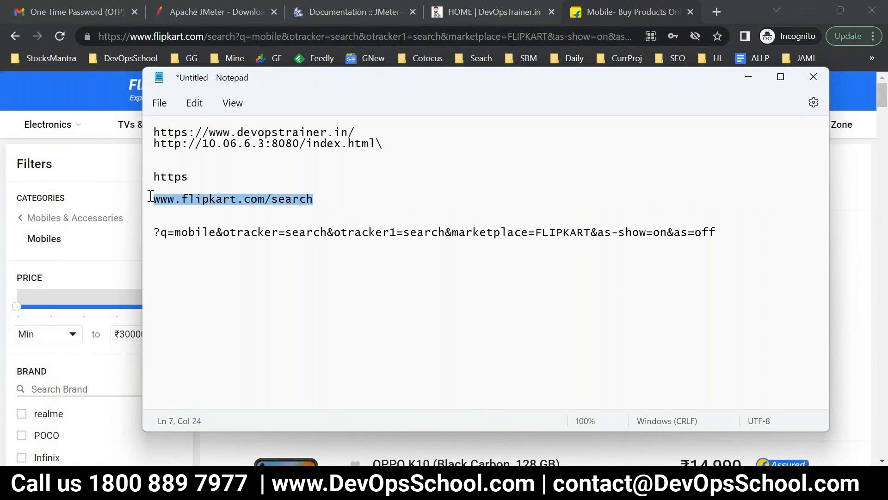
# Put the "?q=mobile" parameter on its own line, with the following "&" on a separate line before otracker.
pyautogui.moveTo(160, 232)
pyautogui.mouseDown()
pyautogui.moveTo(223, 233)
pyautogui.moveTo(157, 239)
pyautogui.mouseUp()
pyautogui.click(228, 233)
pyautogui.click(223, 233)
pyautogui.moveTo(224, 233); pyautogui.dragTo(288, 232)
pyautogui.click(269, 233)
pyautogui.click(225, 232)
pyautogui.press('Return')
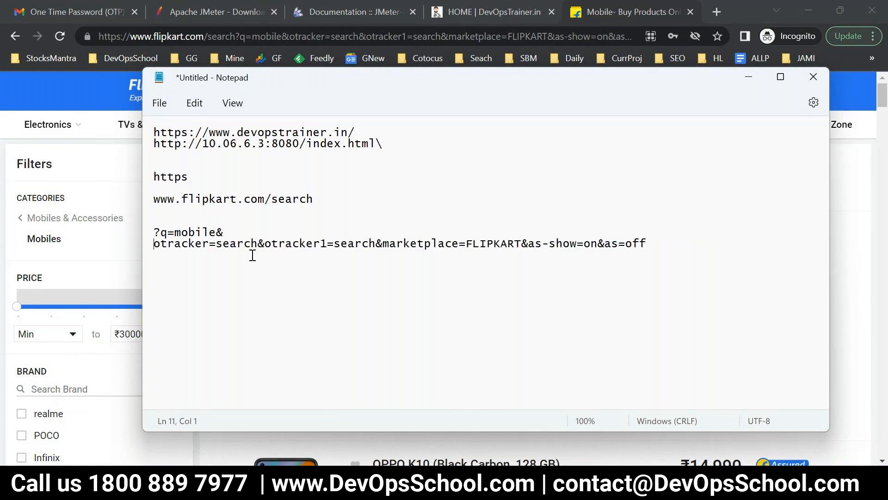
pyautogui.click(235, 233)
pyautogui.press('Left')
pyautogui.press('Return')
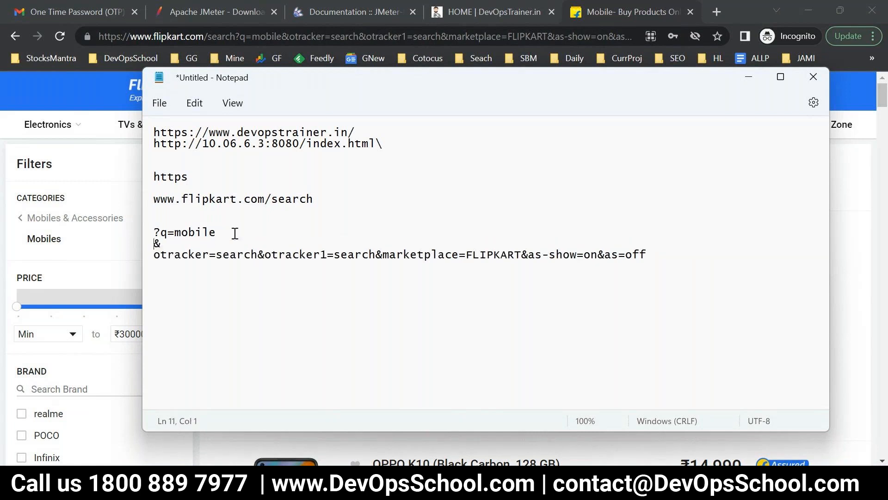
# Break otracker=search, otracker1=search and the text from marketplace onward onto separate lines, each "&" between them on its own line.
pyautogui.click(257, 255)
pyautogui.press('Return')
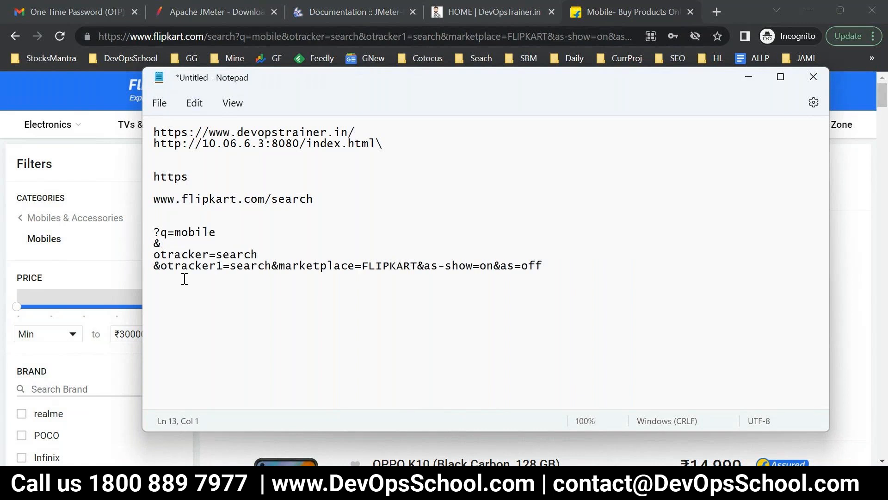
pyautogui.click(163, 267)
pyautogui.press('Return')
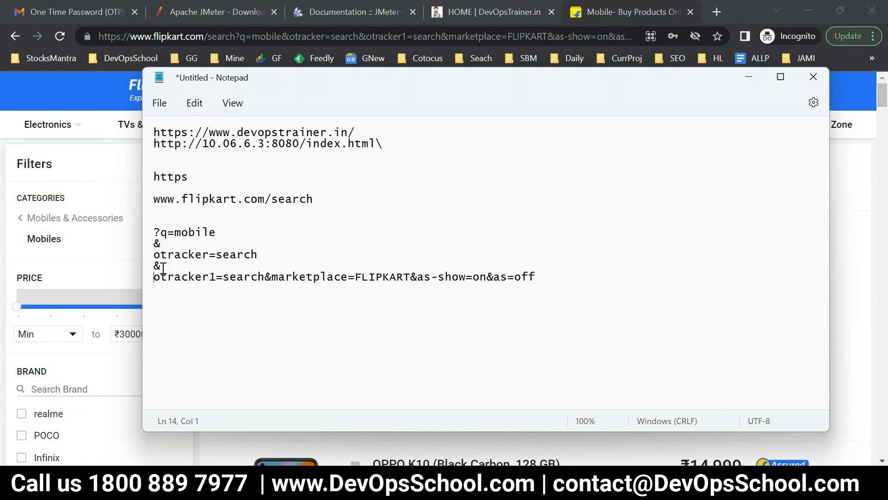
pyautogui.click(262, 278)
pyautogui.press('Return')
pyautogui.click(159, 287)
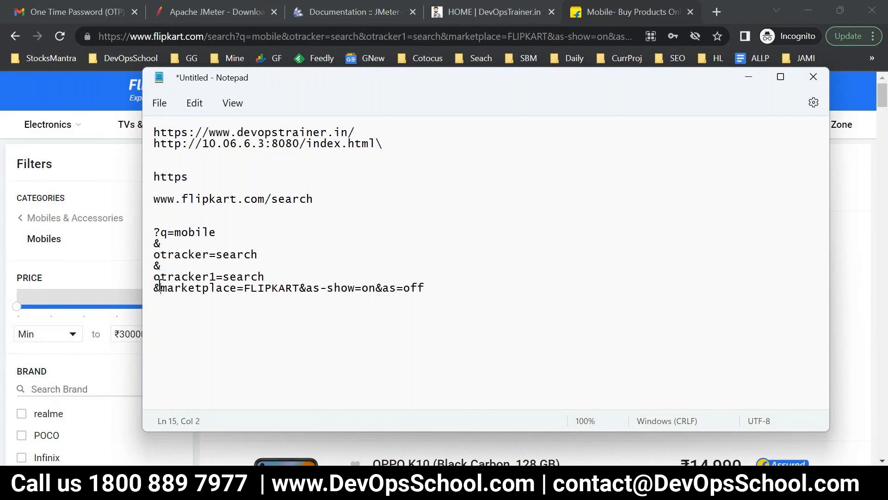
pyautogui.press('Return')
# Examine the names and values of the separated query parameters, from q down to the marketplace value FLIPKART.
pyautogui.moveTo(161, 232); pyautogui.dragTo(161, 256)
pyautogui.click(171, 257)
pyautogui.click(256, 273)
pyautogui.click(168, 300)
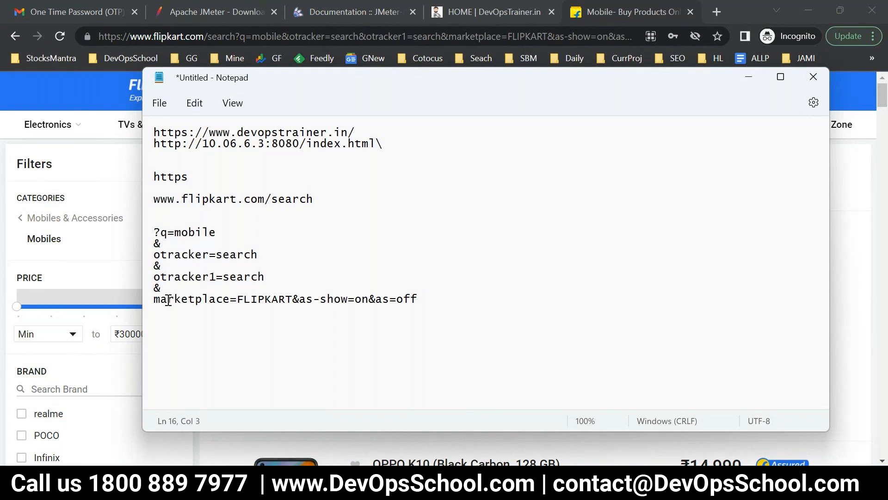
pyautogui.doubleClick(280, 299)
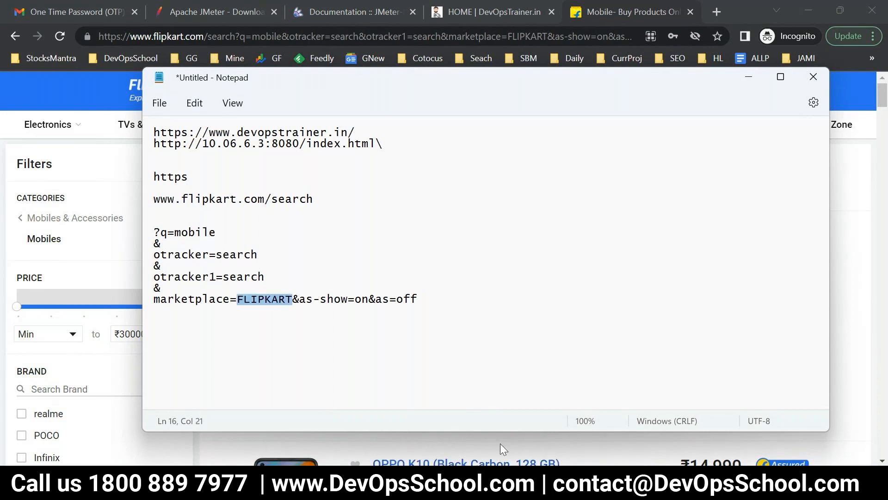
# Switch to JMeter and add an empty row to the HTTP Request's parameters table.
pyautogui.hotkey('alt', 'Tab')
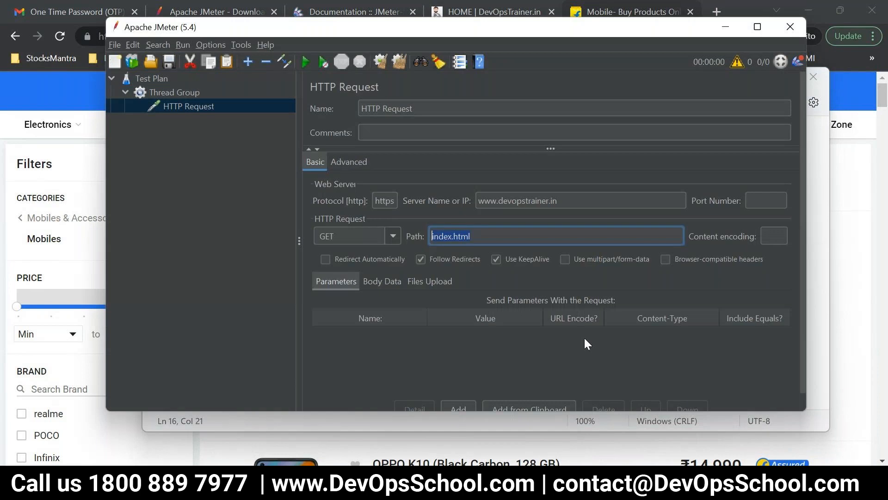
pyautogui.click(553, 299)
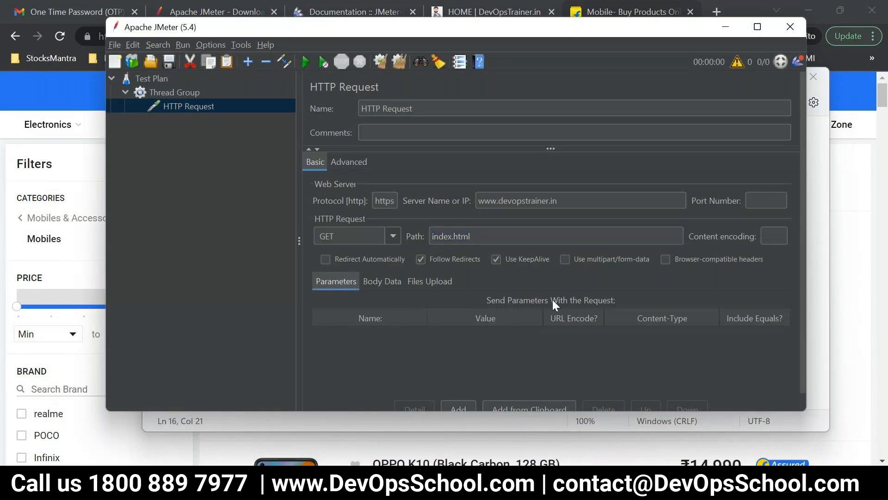
pyautogui.click(449, 404)
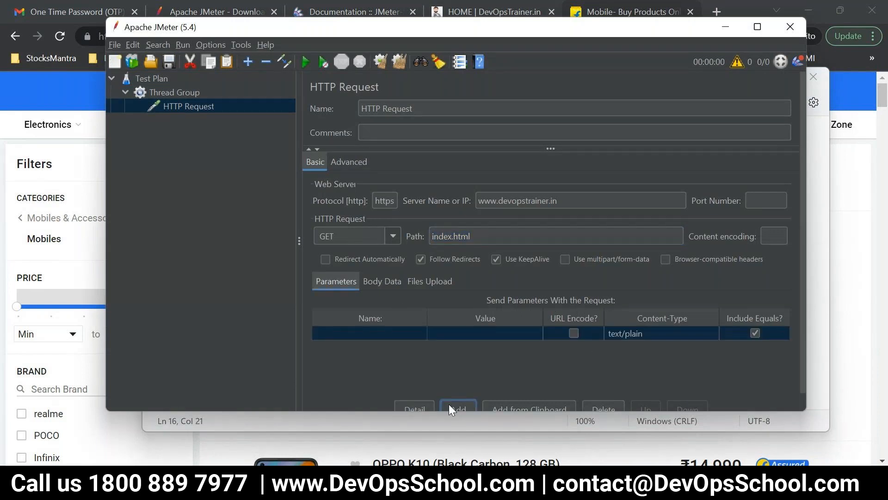
pyautogui.click(480, 330)
pyautogui.click(419, 335)
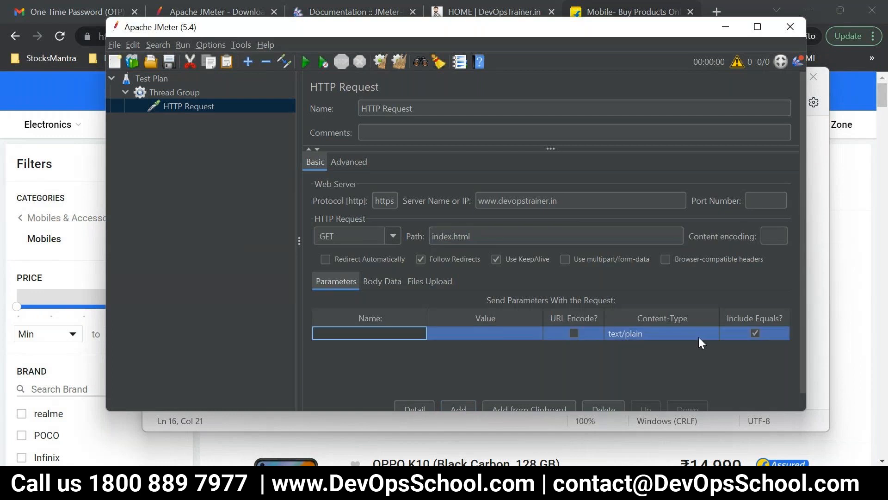
# Compare the query parameters in Notepad with the HTTP Request's parameters table in JMeter.
pyautogui.hotkey('alt', 'Tab')
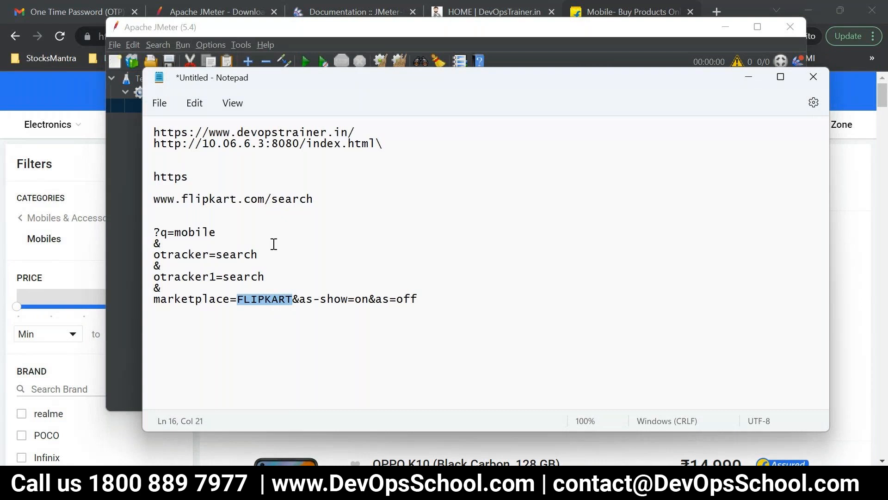
pyautogui.hotkey('alt', 'Tab')
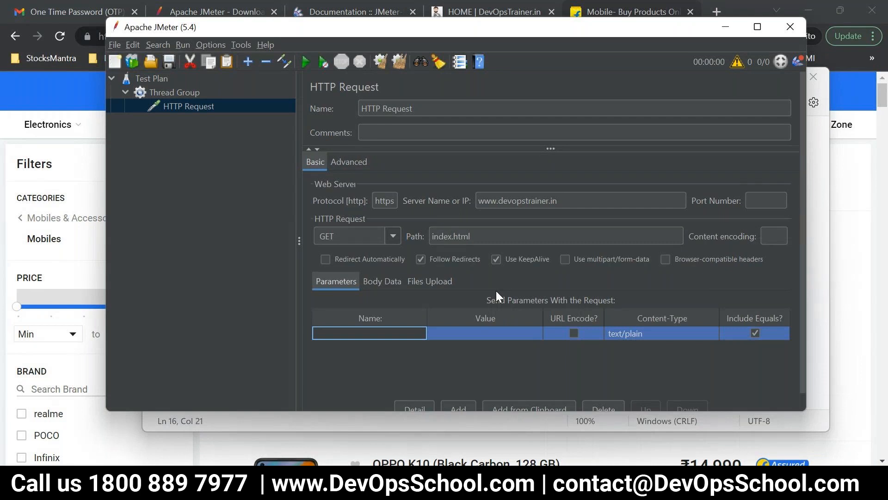
pyautogui.click(864, 279)
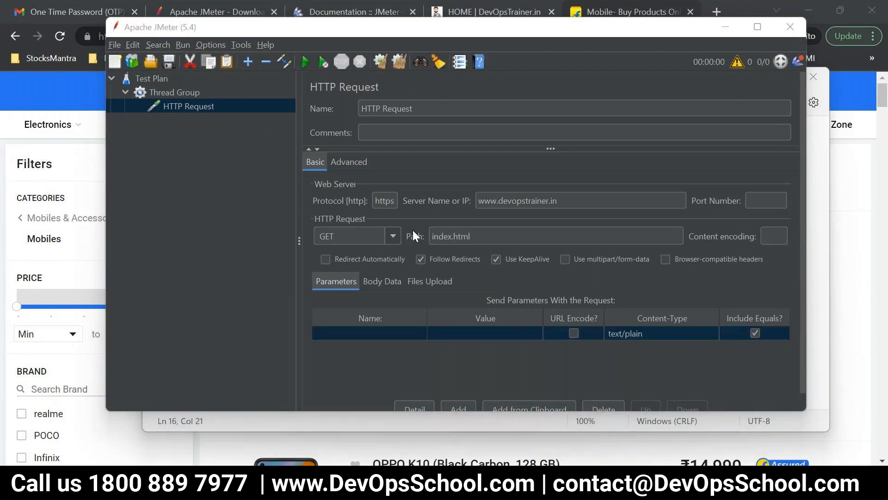
pyautogui.click(190, 128)
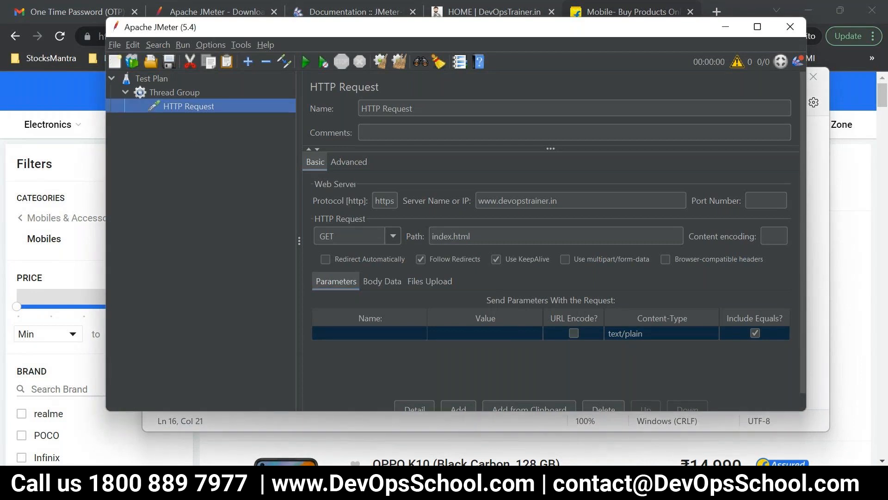
# Switch to the PowerPoint slide show, advance to the Configuration Elements slide and end the show.
pyautogui.click(664, 431)
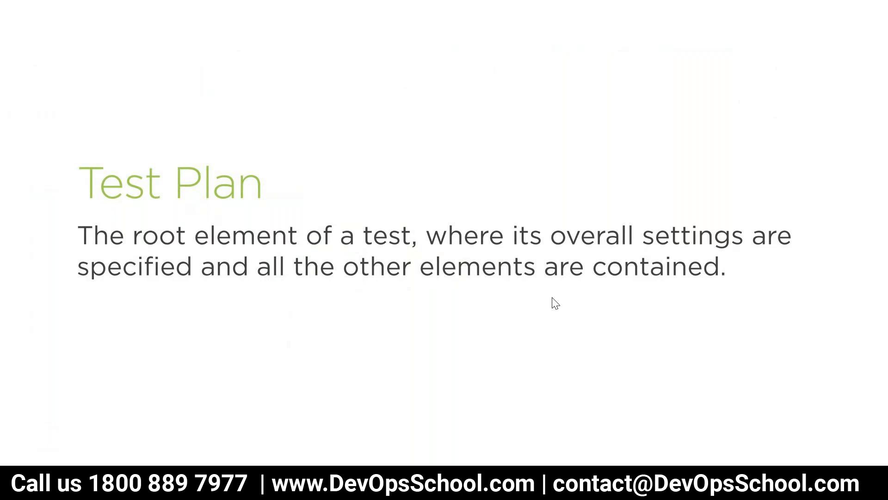
pyautogui.click(496, 258)
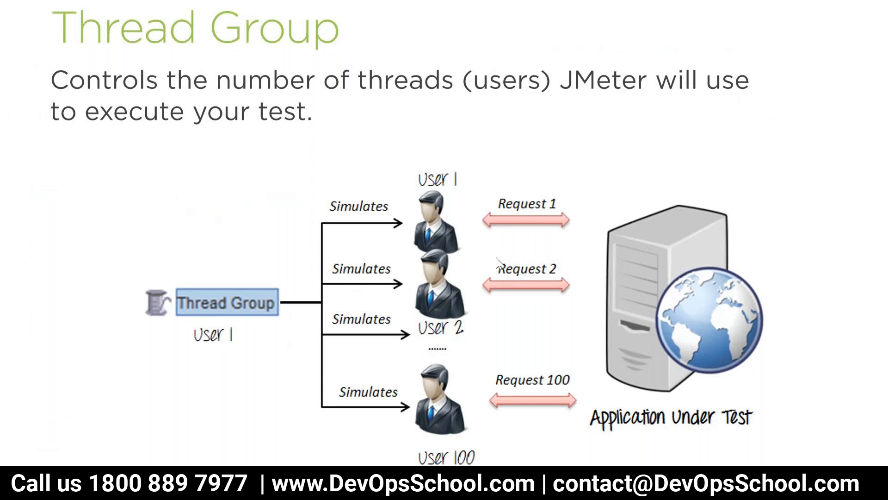
pyautogui.click(396, 311)
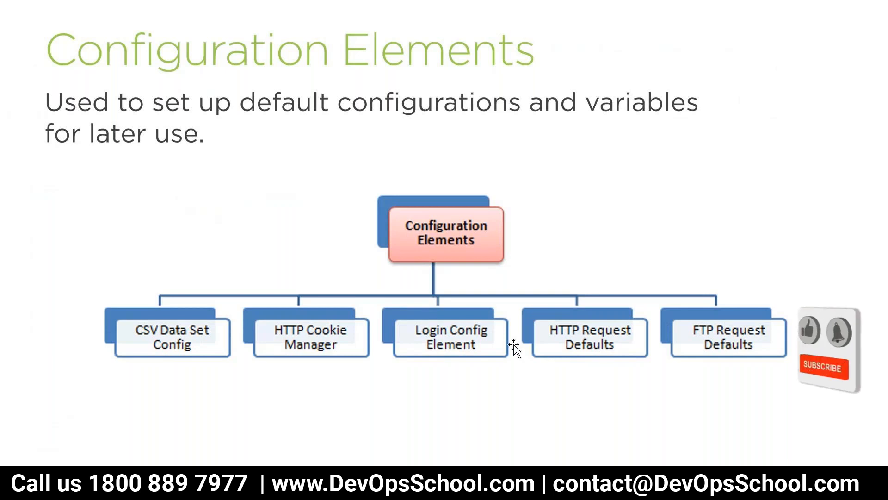
pyautogui.press('Escape')
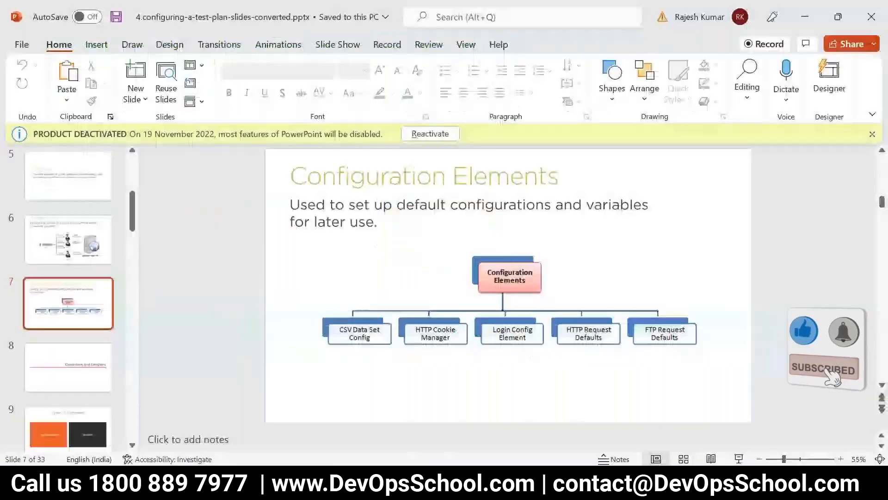
# Switch to JMeter and examine which configuration elements can be added to the Thread Group, without adding one.
pyautogui.hotkey('alt', 'Tab')
pyautogui.click(184, 95)
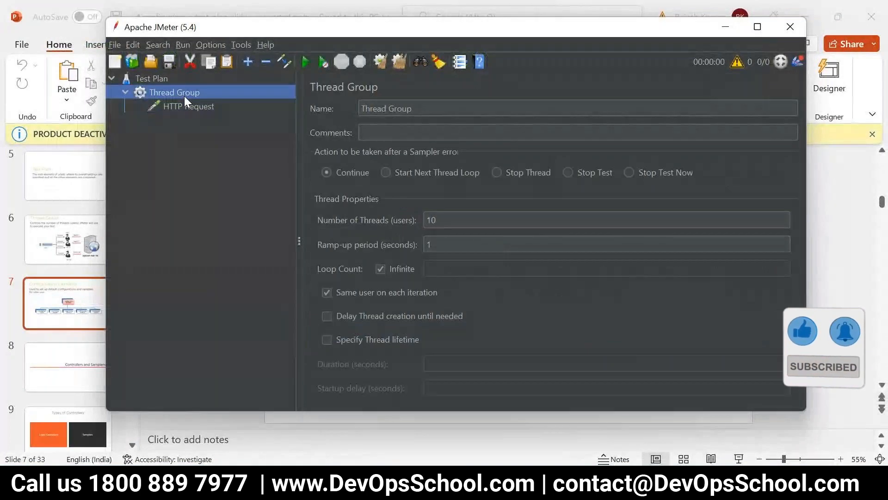
pyautogui.rightClick(184, 95)
pyautogui.moveTo(234, 107)
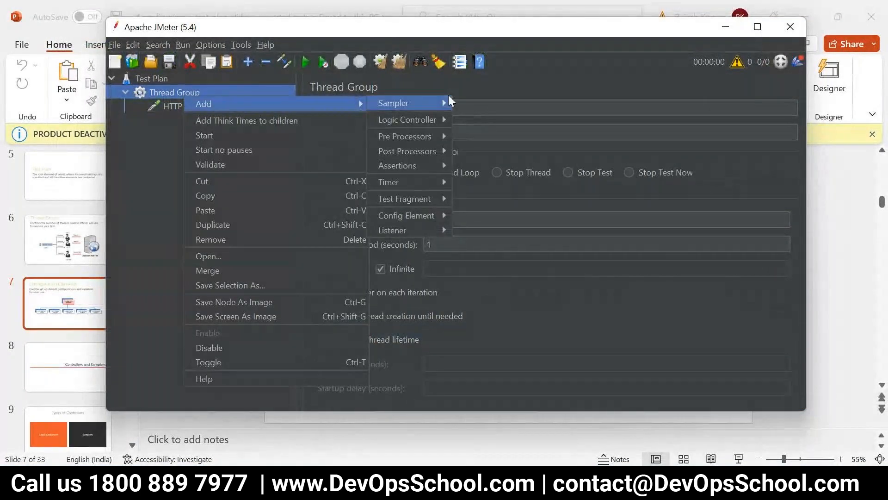
pyautogui.moveTo(409, 217)
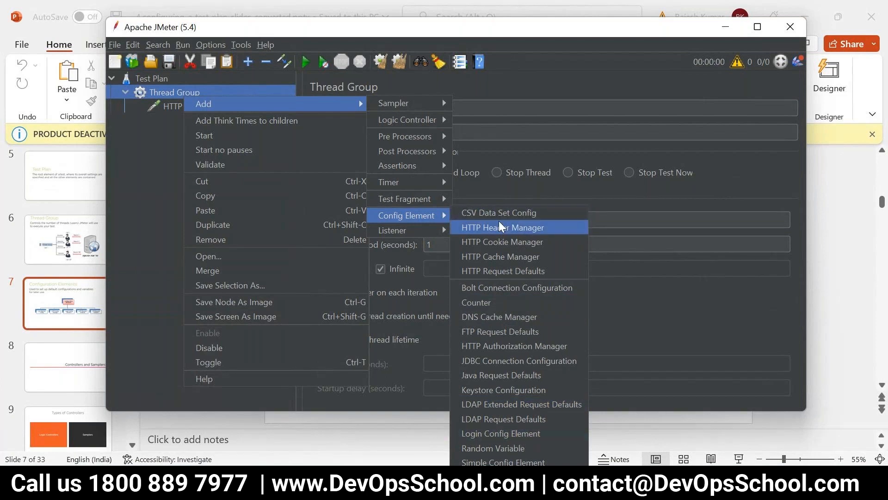
pyautogui.click(210, 195)
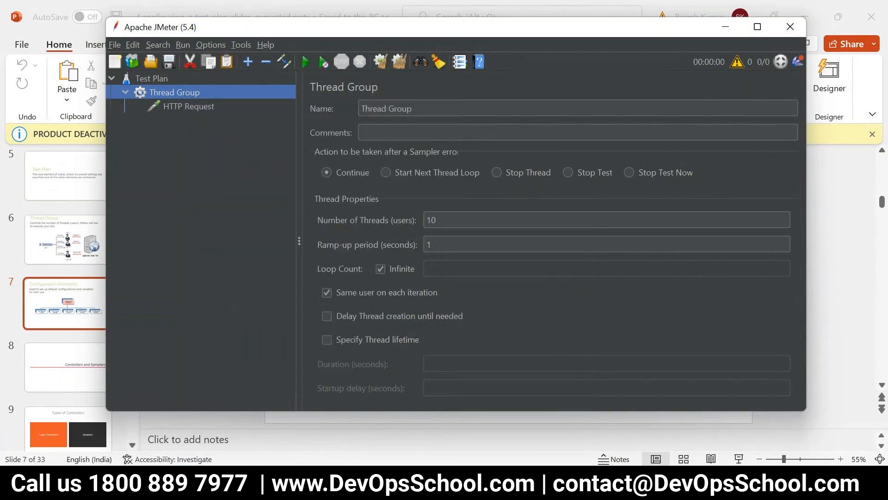
# Switch to the PowerPoint slide show, advance to the Types of Controllers slide and end the show.
pyautogui.click(718, 440)
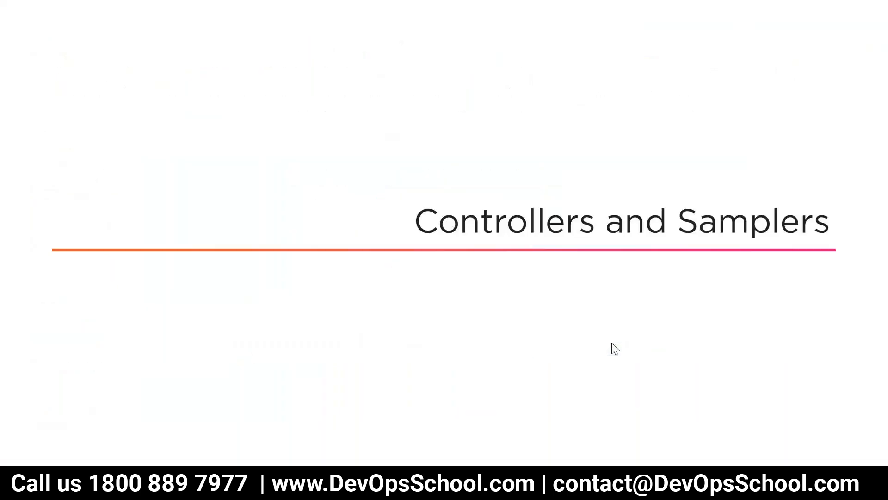
pyautogui.click(612, 343)
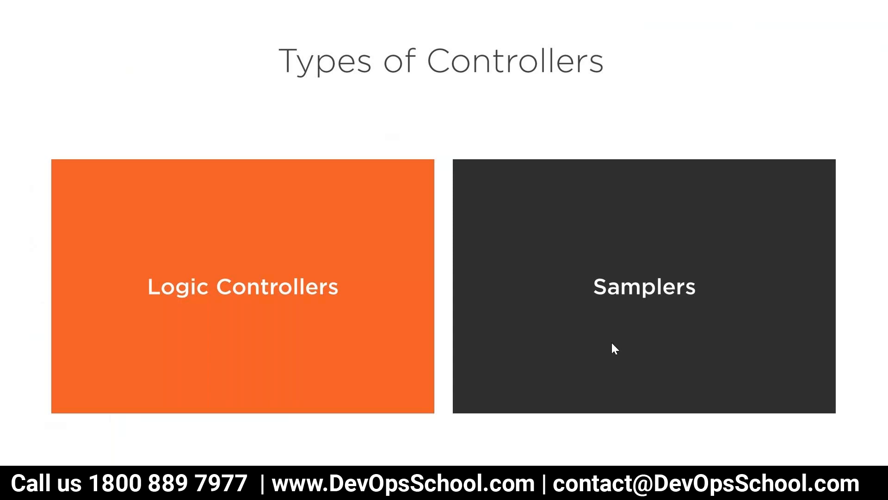
pyautogui.press('Escape')
# Switch to JMeter, add an If Controller to the Thread Group and move the focus to its comments.
pyautogui.hotkey('alt', 'Tab')
pyautogui.rightClick(173, 93)
pyautogui.moveTo(339, 101)
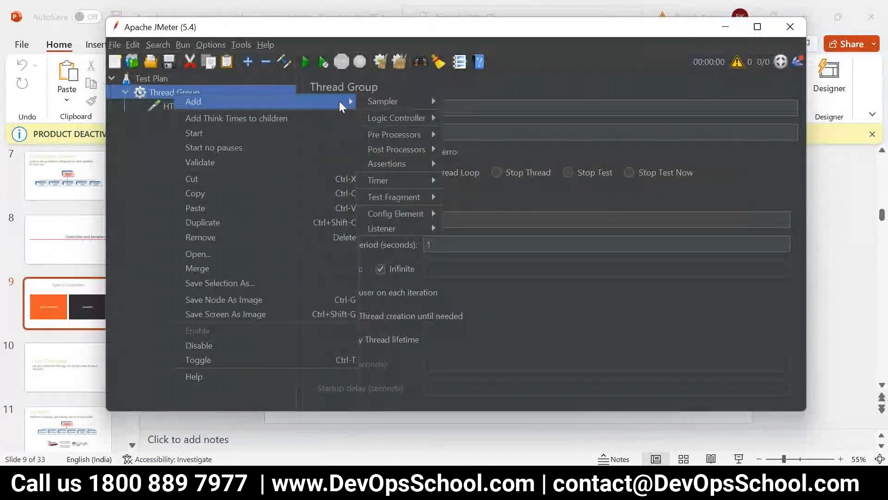
pyautogui.moveTo(410, 118)
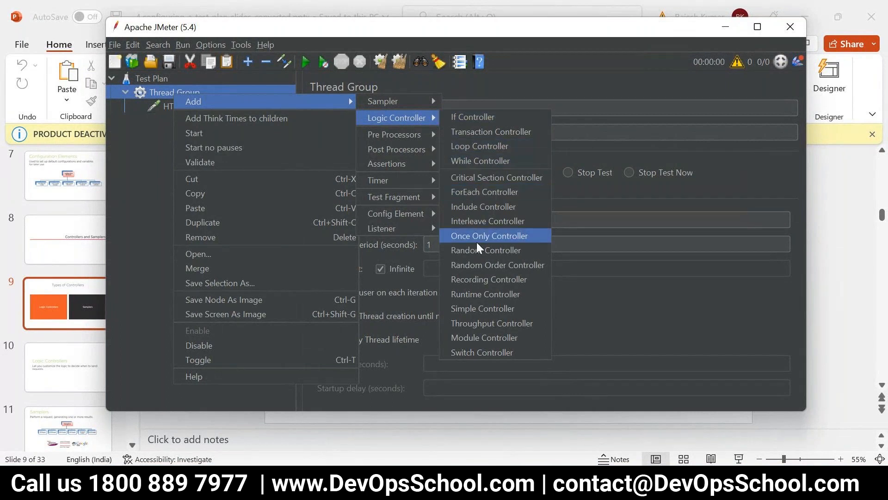
pyautogui.click(480, 118)
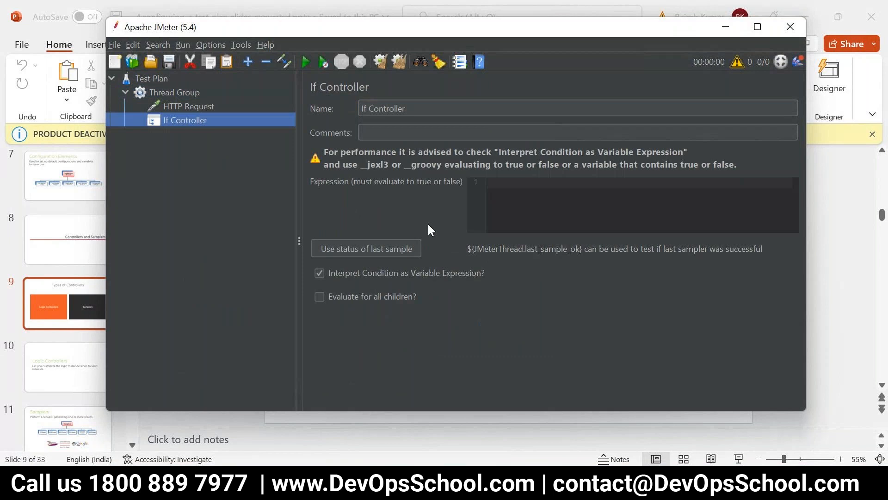
pyautogui.press('Tab')
pyautogui.press('Tab')
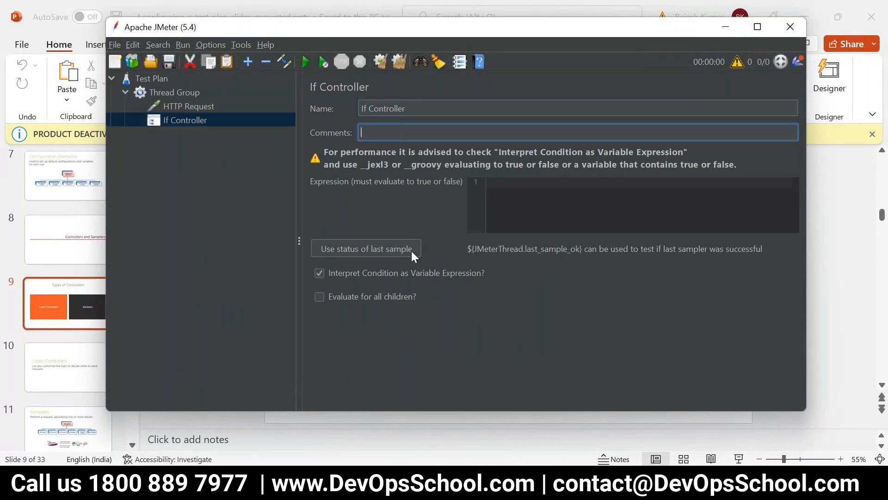
# Review the If Controller and HTTP Request settings, and nest the HTTP Request inside the If Controller.
pyautogui.click(518, 200)
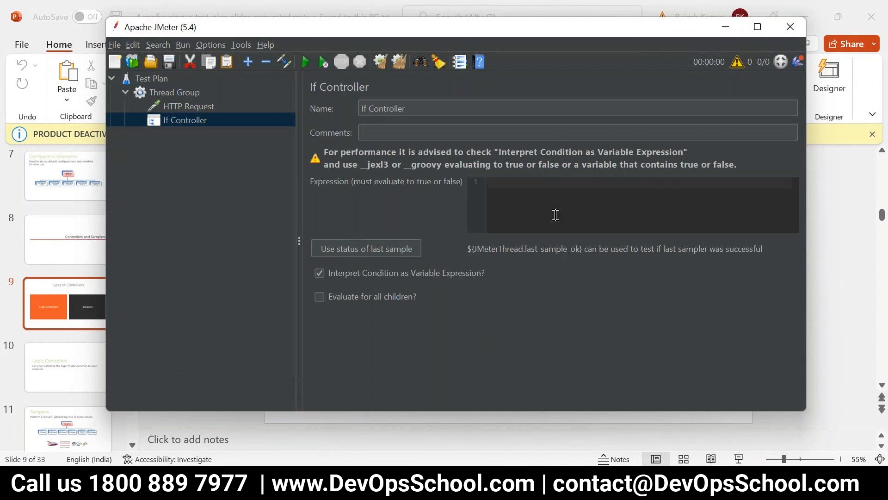
pyautogui.click(173, 105)
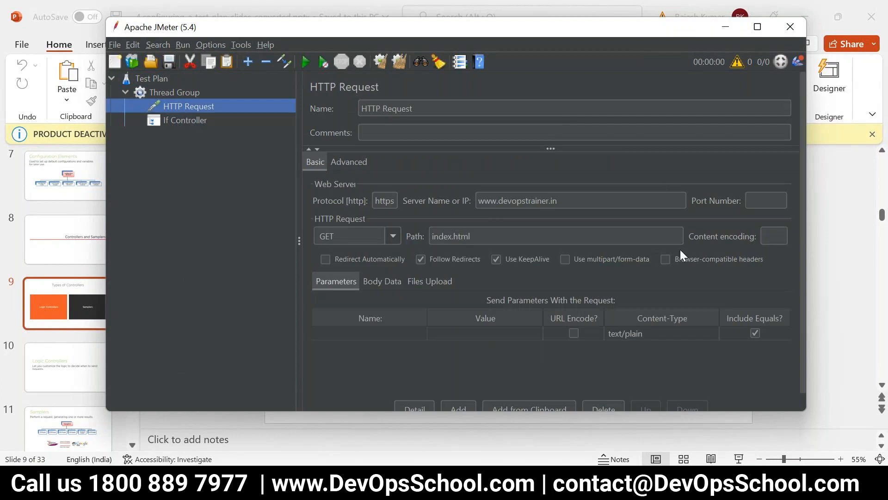
pyautogui.click(173, 122)
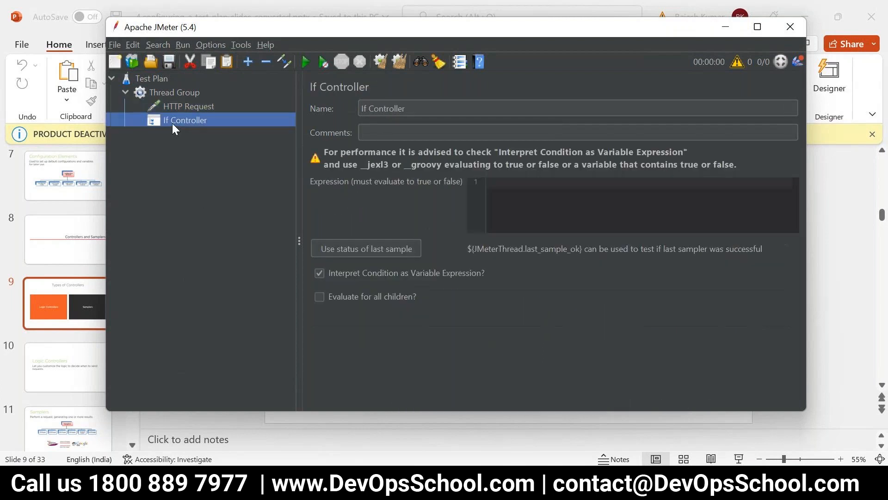
pyautogui.moveTo(176, 109); pyautogui.dragTo(172, 120)
pyautogui.click(178, 95)
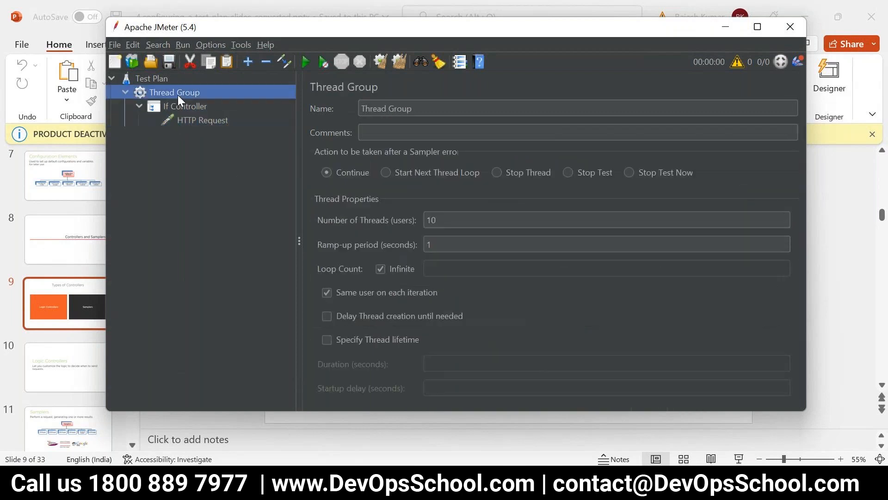
# Review the If Controller's condition expression and remove the controller together with its nested HTTP Request from the Thread Group.
pyautogui.click(175, 106)
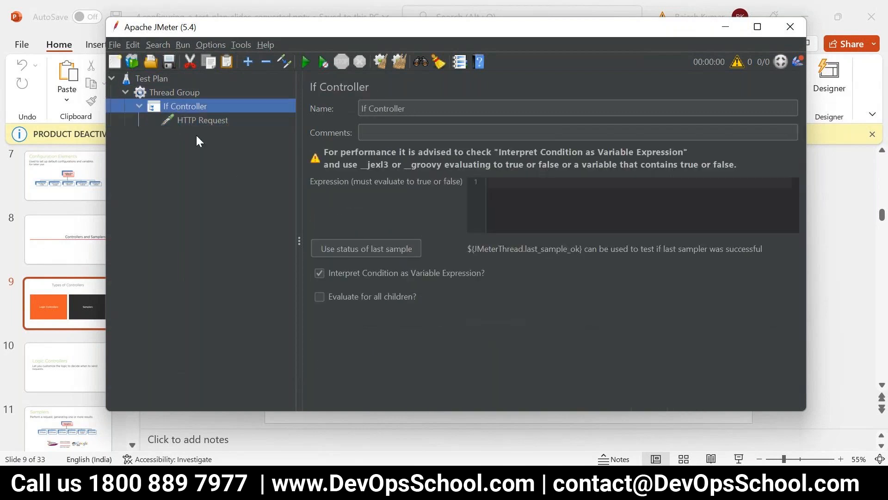
pyautogui.click(196, 123)
pyautogui.click(196, 109)
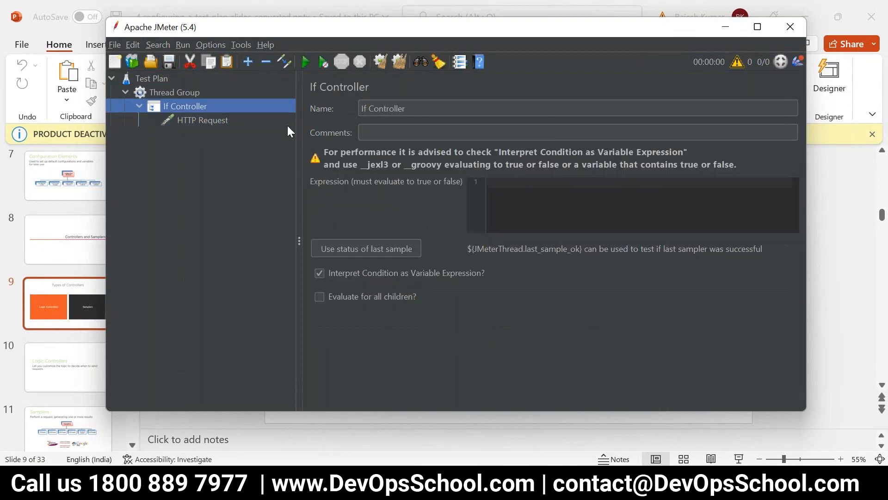
pyautogui.click(500, 190)
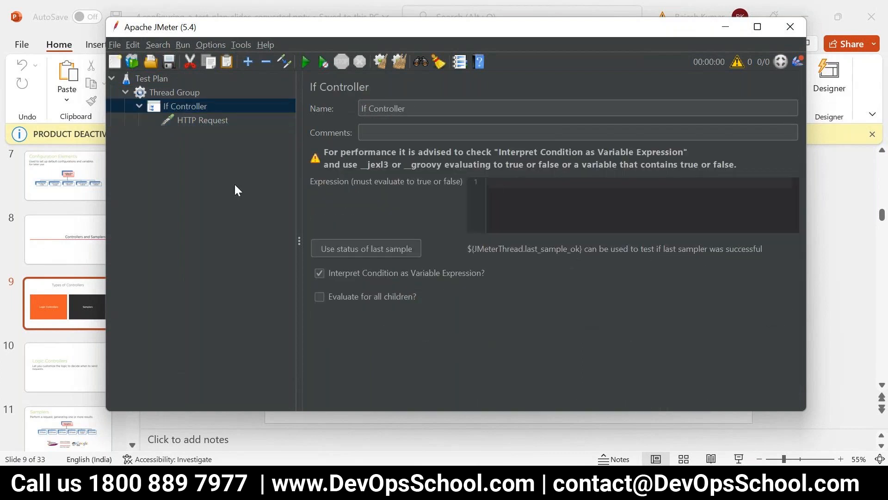
pyautogui.rightClick(185, 107)
pyautogui.click(230, 244)
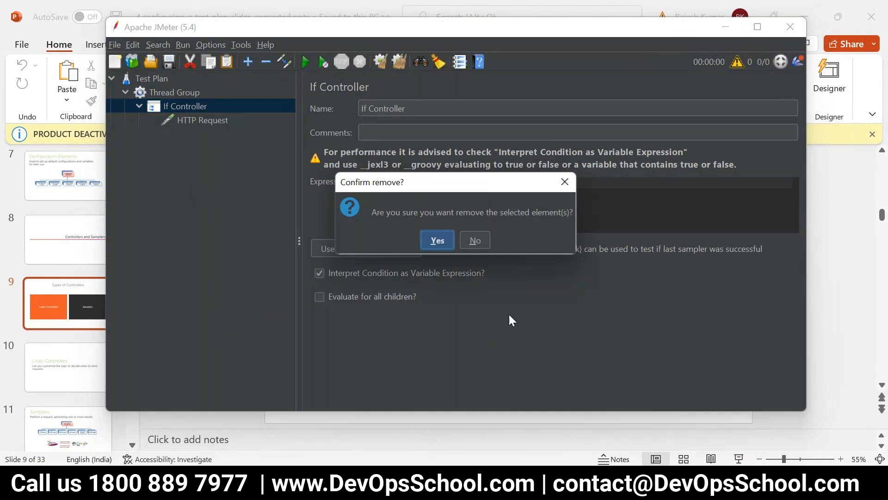
pyautogui.click(448, 240)
# Switch to the 4.configuring-a-test-plan-slides presentation in PowerPoint, run the slide show through to the Listener slide and end it.
pyautogui.moveTo(450, 488)
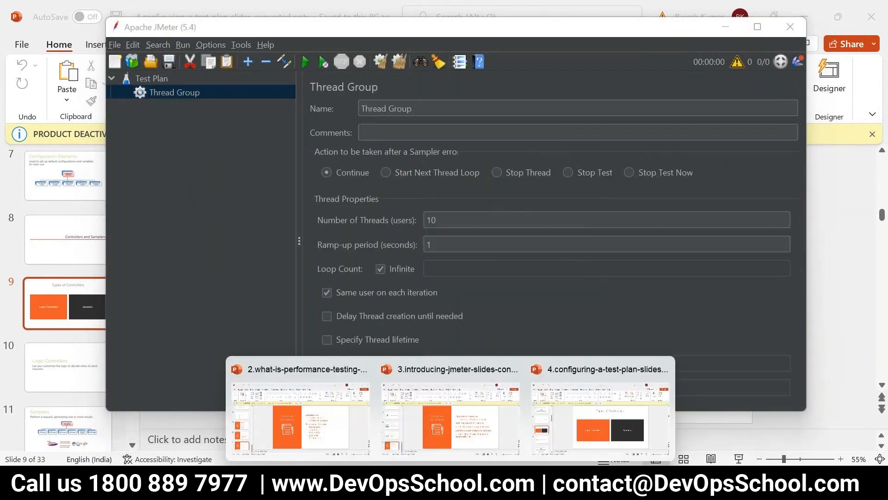
pyautogui.click(623, 427)
pyautogui.click(739, 458)
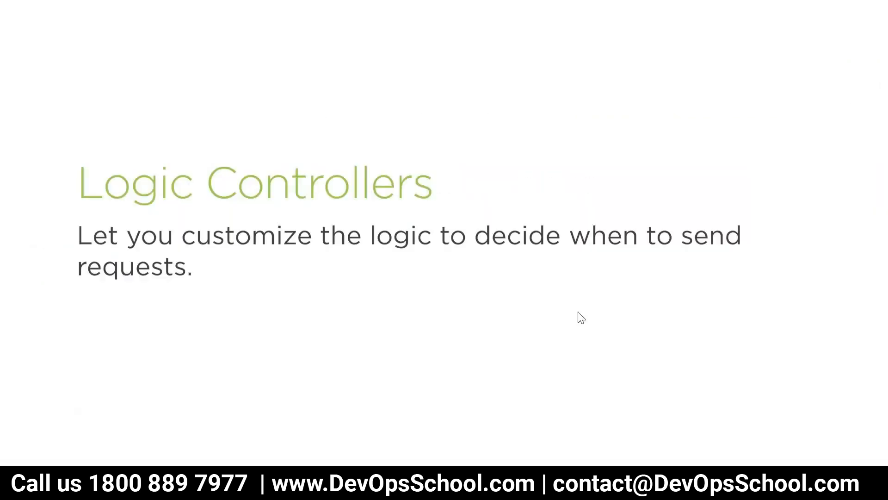
pyautogui.click(578, 312)
pyautogui.click(578, 313)
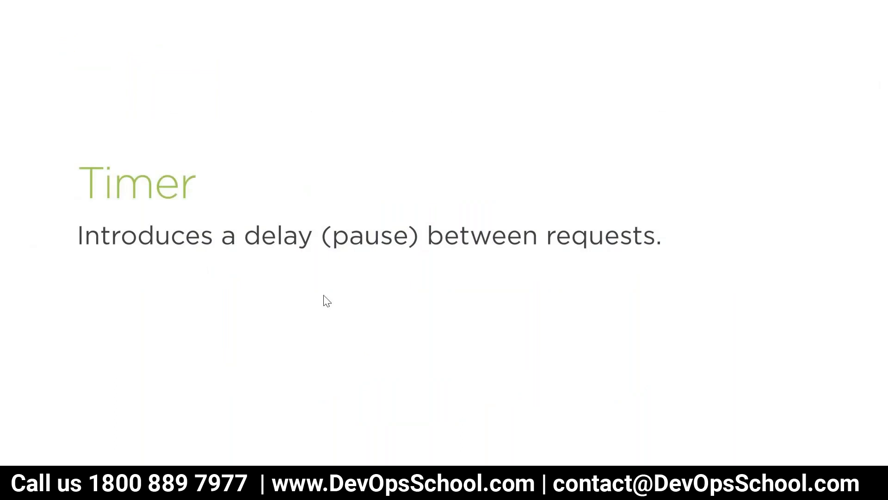
pyautogui.click(437, 255)
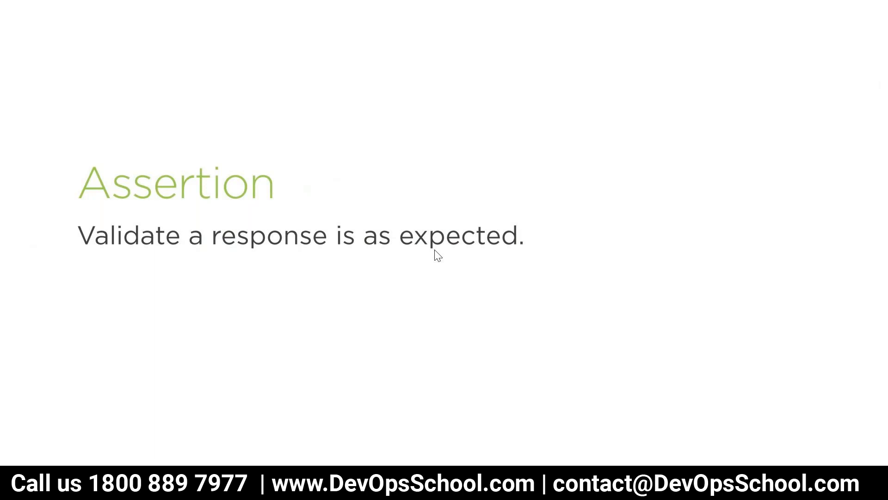
pyautogui.click(437, 255)
pyautogui.press('Escape')
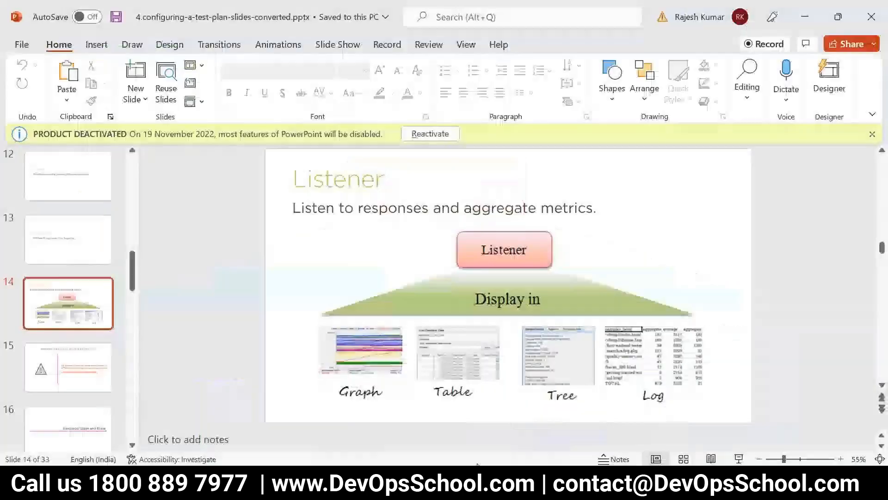
# Switch to JMeter, look over the config elements and listeners available for the Thread Group, and add an HTTP Request sampler to it.
pyautogui.hotkey('alt', 'Tab')
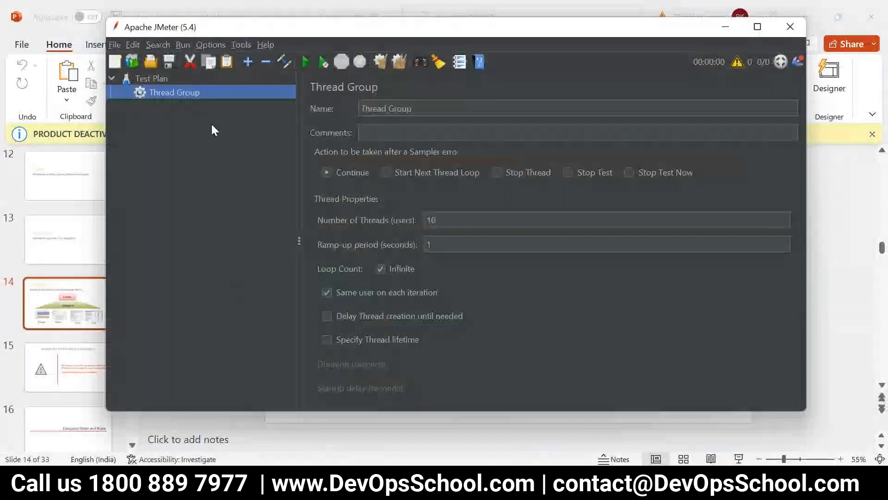
pyautogui.rightClick(176, 92)
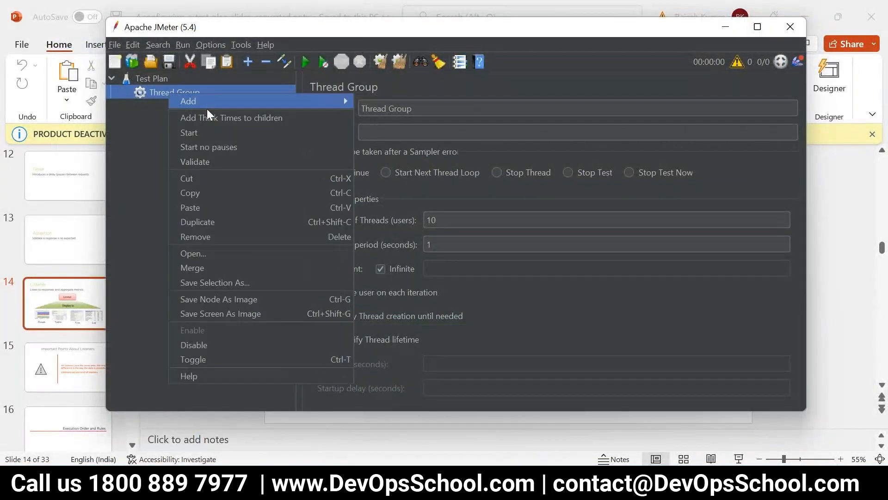
pyautogui.moveTo(207, 102)
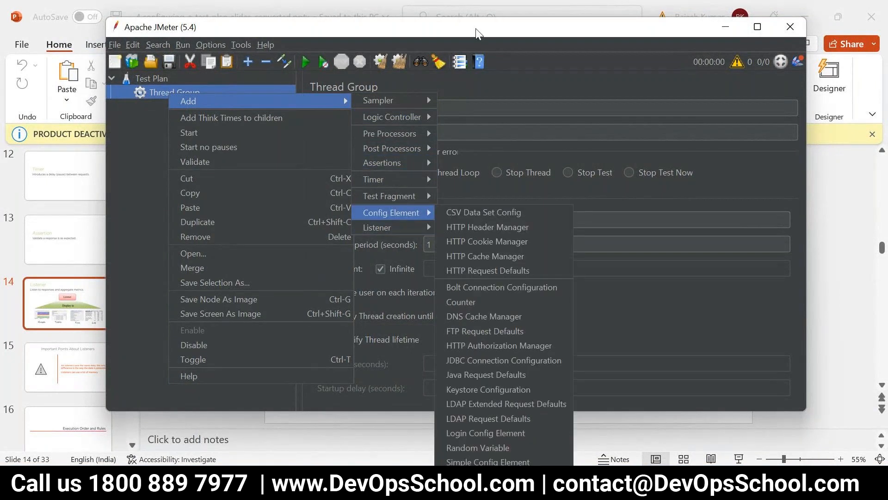
pyautogui.moveTo(392, 226)
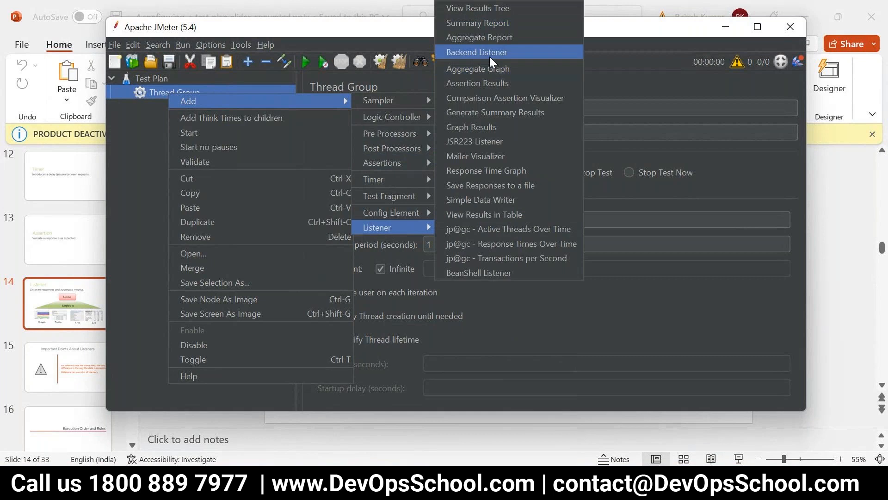
pyautogui.moveTo(409, 213)
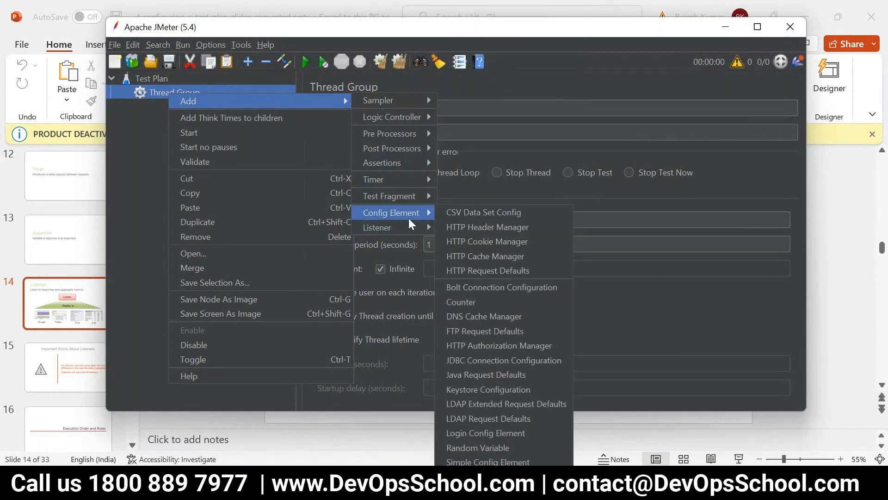
pyautogui.moveTo(398, 98)
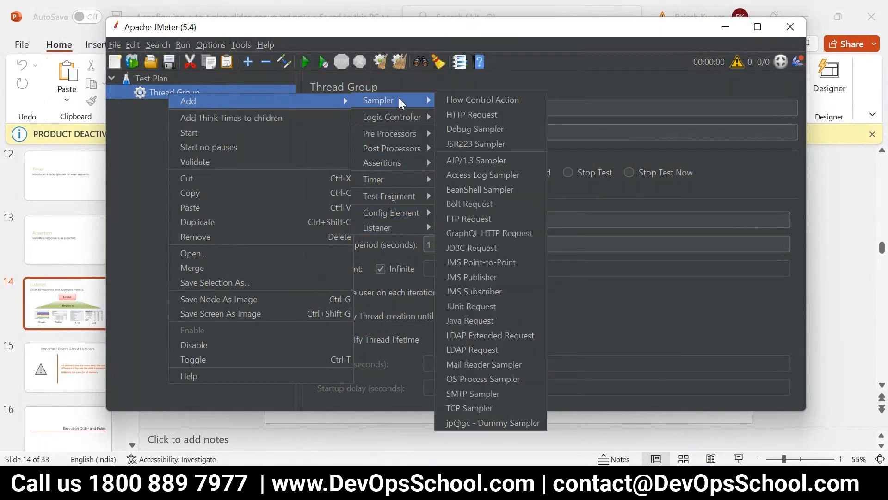
pyautogui.click(475, 115)
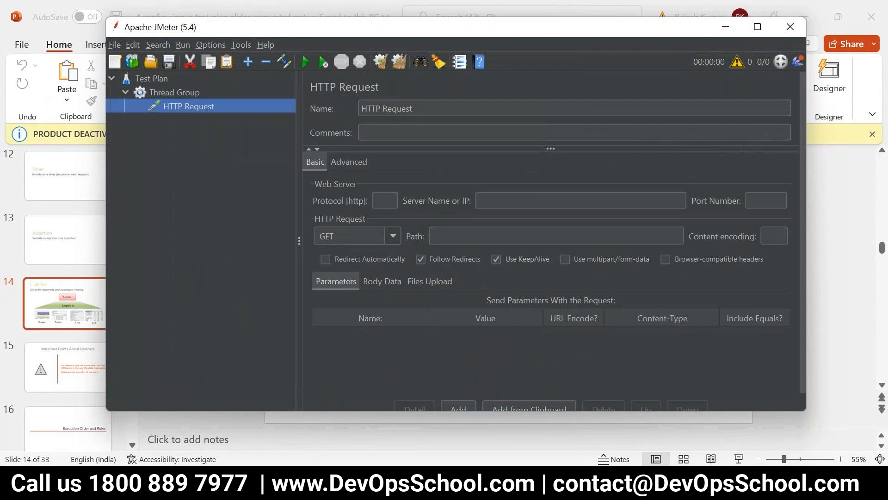
# Copy "https" from the first URL in the Notepad notes and paste it as the HTTP Request's protocol in JMeter.
pyautogui.click(389, 482)
pyautogui.click(562, 425)
pyautogui.doubleClick(166, 131)
pyautogui.hotkey('ctrl', 'c')
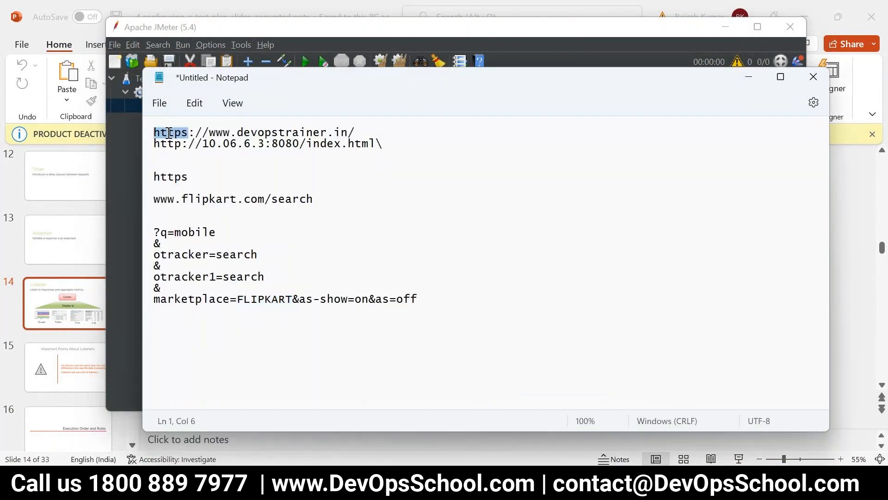
pyautogui.click(437, 223)
pyautogui.click(376, 199)
pyautogui.hotkey('ctrl', 'v')
pyautogui.hotkey('alt', 'Tab')
pyautogui.moveTo(208, 133); pyautogui.dragTo(351, 132)
pyautogui.hotkey('ctrl', 'c')
pyautogui.hotkey('alt', 'Tab')
pyautogui.click(520, 193)
pyautogui.hotkey('ctrl', 'v')
# Set the HTTP Request's path to index.html.
pyautogui.click(475, 236)
pyautogui.write('index')
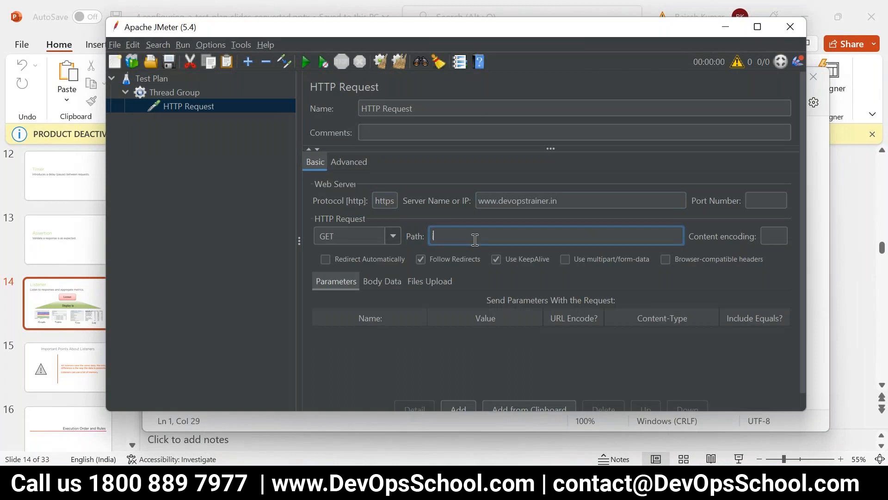
pyautogui.write('.html')
pyautogui.click(196, 167)
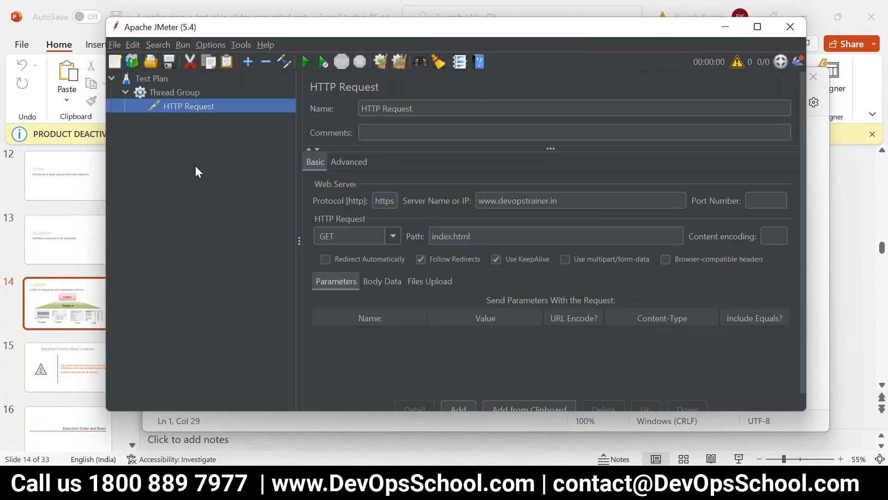
# Add a View Results Tree listener and a Summary Report listener to the Thread Group.
pyautogui.rightClick(176, 108)
pyautogui.rightClick(177, 95)
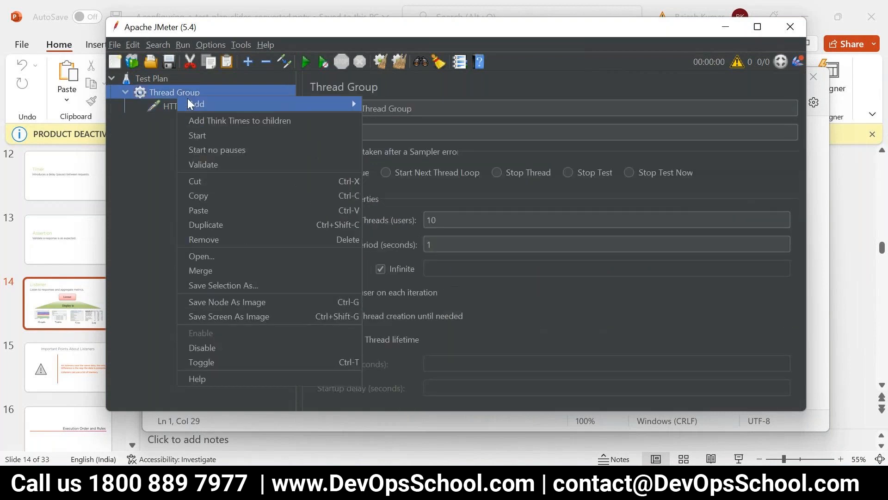
pyautogui.moveTo(285, 104)
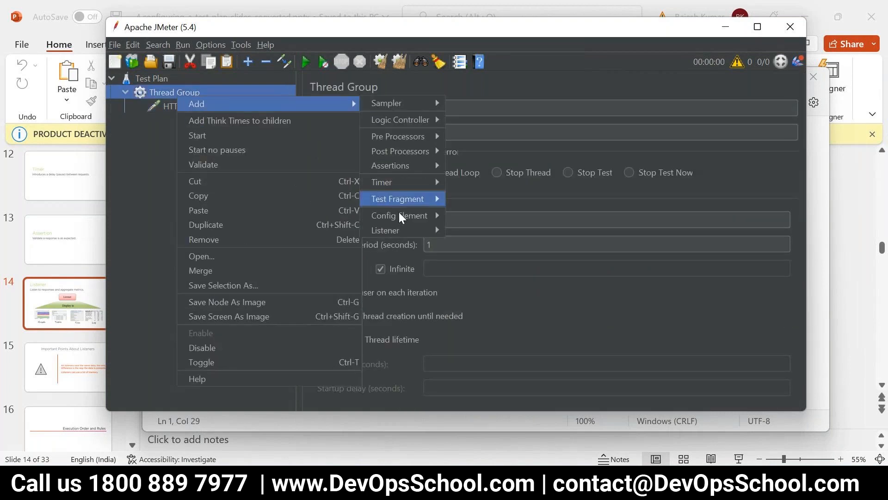
pyautogui.moveTo(397, 227)
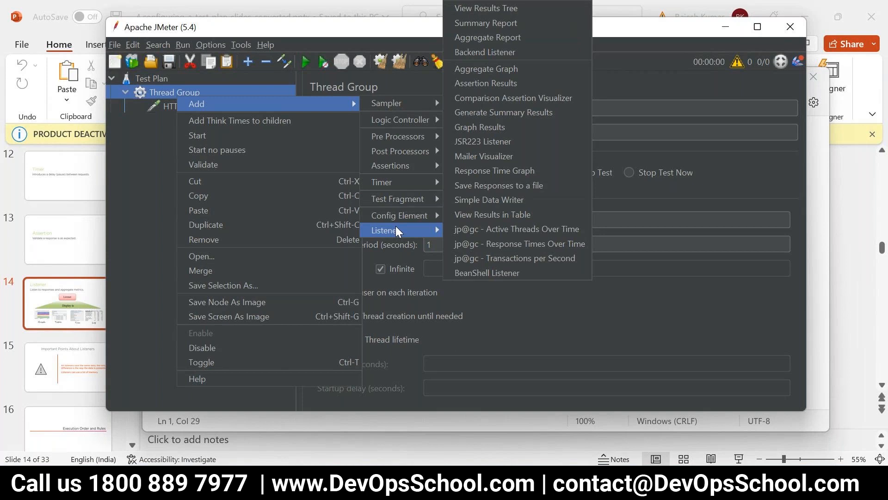
pyautogui.click(539, 40)
pyautogui.rightClick(181, 91)
pyautogui.moveTo(211, 95)
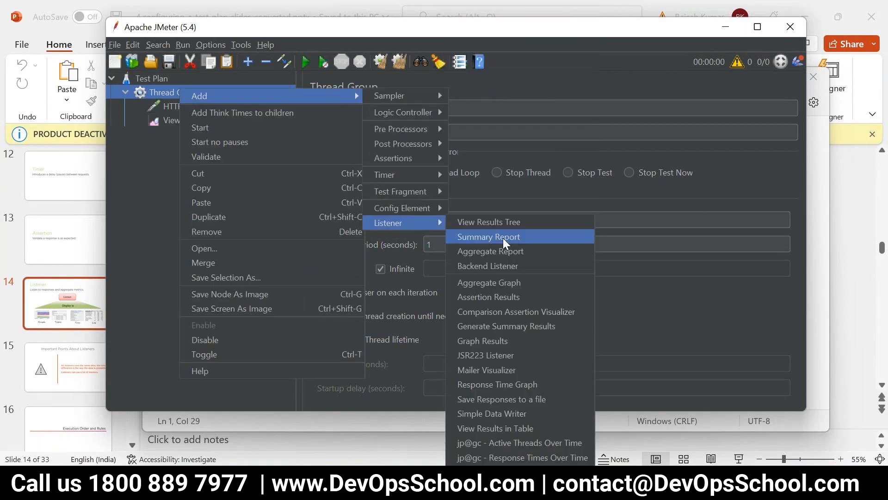
pyautogui.click(503, 237)
# Add a Graph Results listener to the Thread Group.
pyautogui.rightClick(187, 96)
pyautogui.moveTo(228, 104)
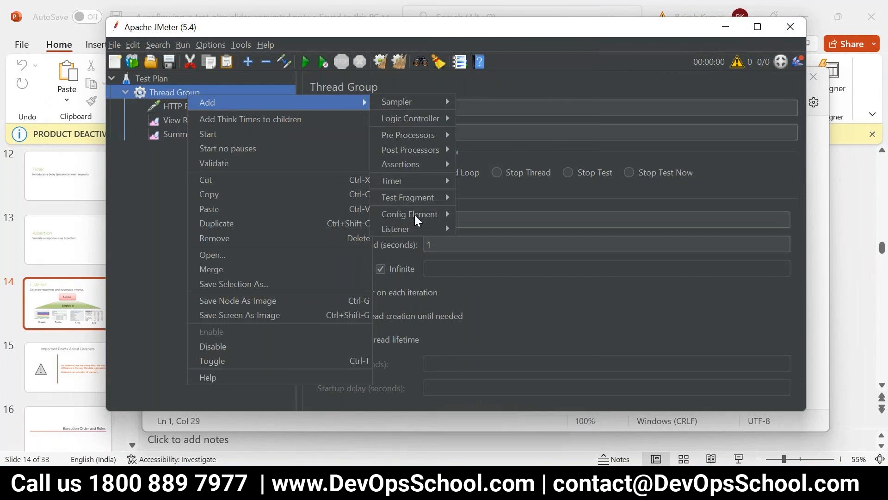
pyautogui.moveTo(407, 228)
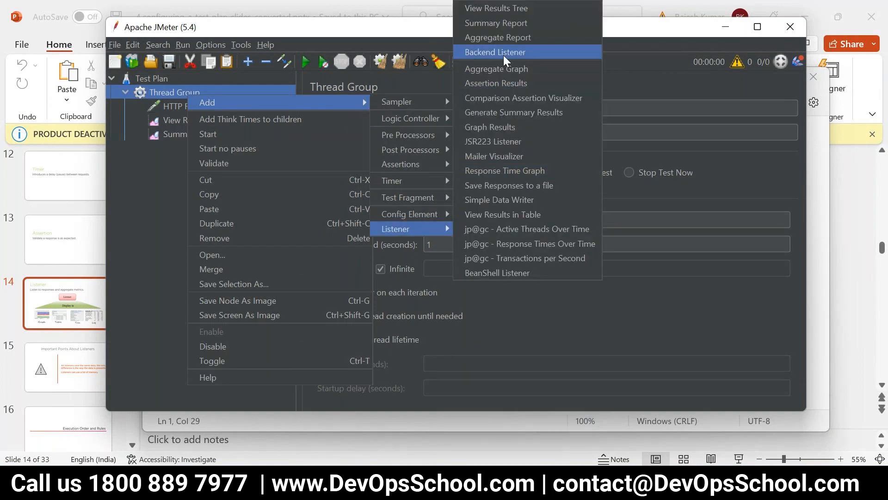
pyautogui.click(506, 127)
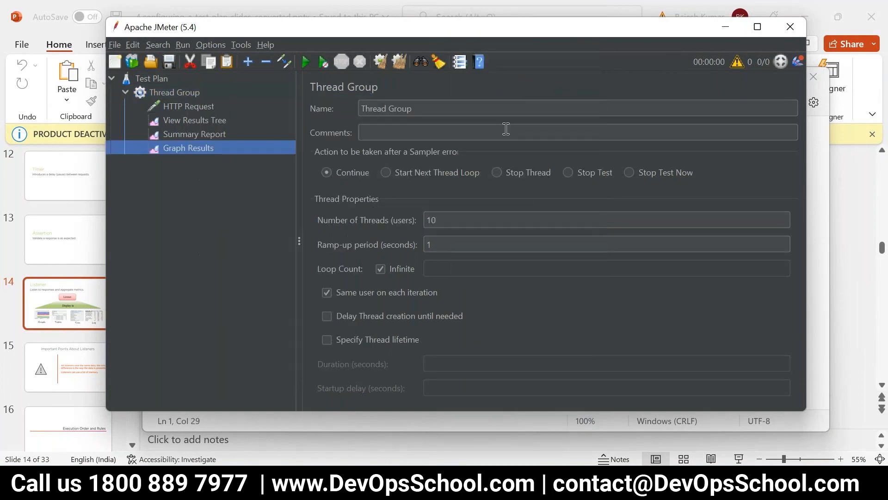
# Bring up the elements that can be added to the Thread Group.
pyautogui.rightClick(155, 92)
pyautogui.moveTo(178, 99)
pyautogui.moveTo(389, 217)
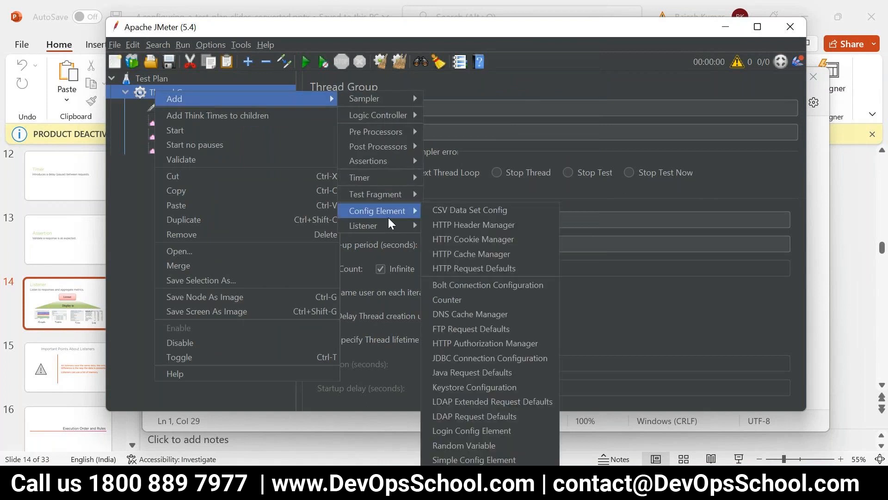